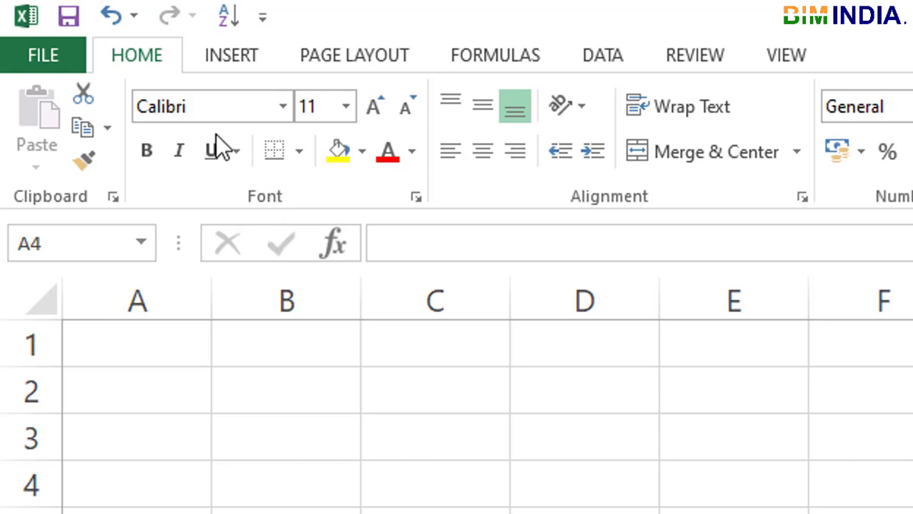
Step: Look through the font and font size lists, leaving Calibri 11 unchanged
{"action": "left_click", "coordinate": [283, 106]}
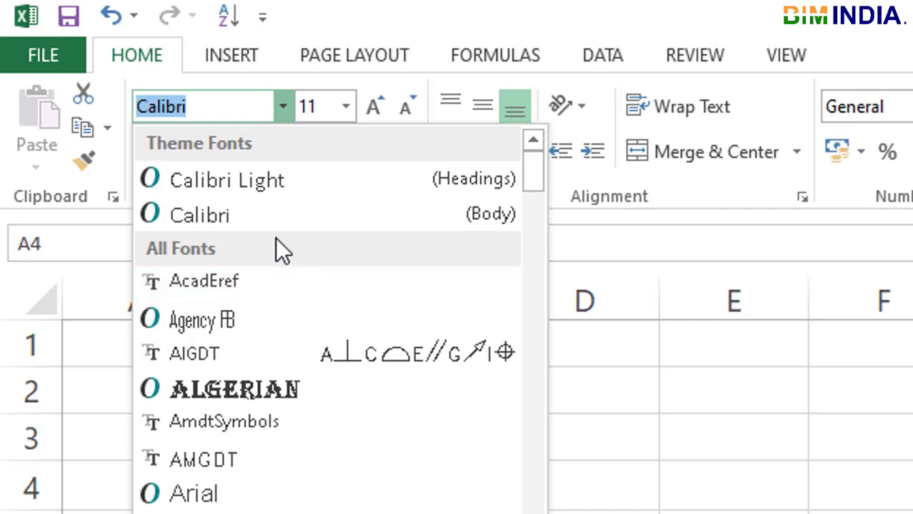
{"action": "left_click", "coordinate": [346, 106]}
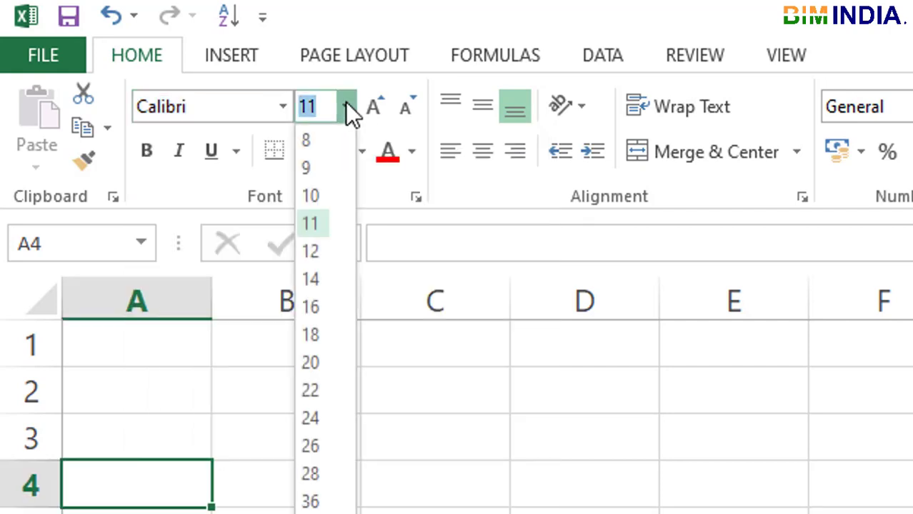
{"action": "left_click", "coordinate": [346, 106]}
{"action": "left_click", "coordinate": [346, 105]}
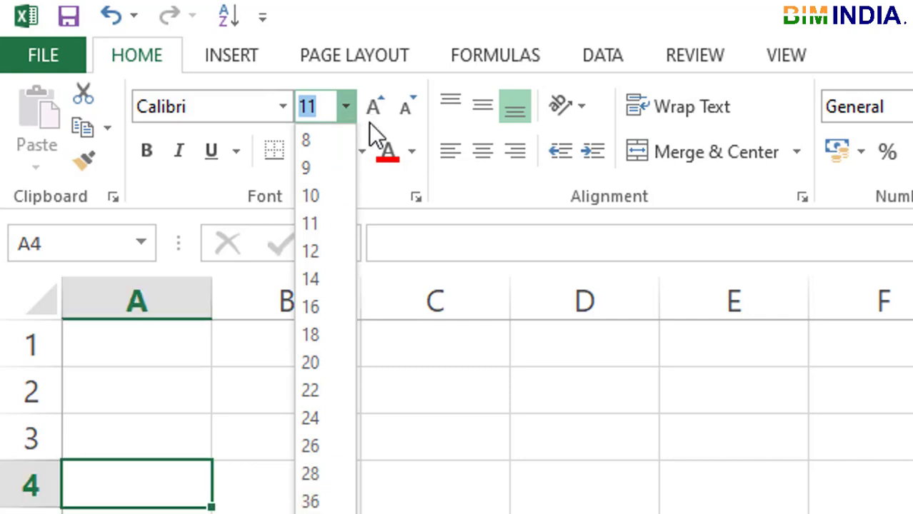
{"action": "left_click", "coordinate": [452, 208]}
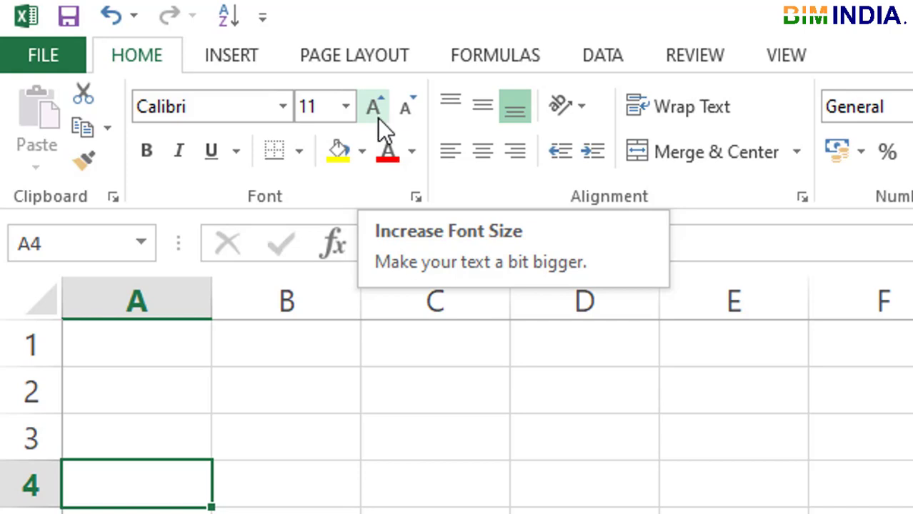
Step: Enlarge A4's font to 16, bring it back to 12, then select A3
{"action": "left_click", "coordinate": [377, 118]}
{"action": "left_click", "coordinate": [374, 115]}
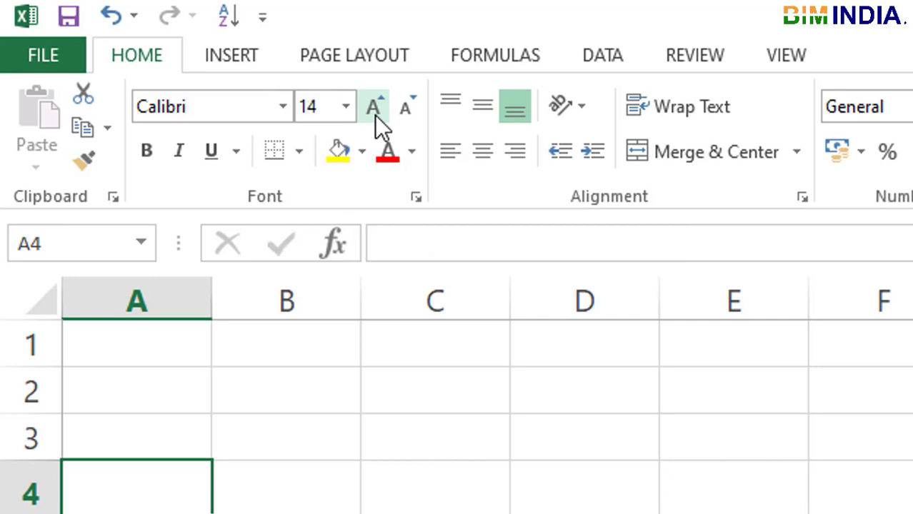
{"action": "left_click", "coordinate": [374, 115]}
{"action": "left_click", "coordinate": [413, 109]}
{"action": "left_click", "coordinate": [413, 109]}
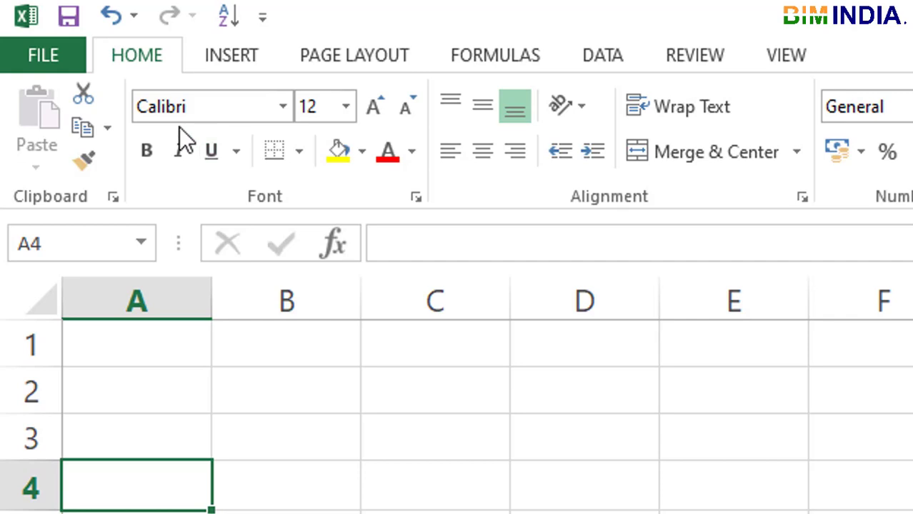
{"action": "left_click", "coordinate": [97, 437]}
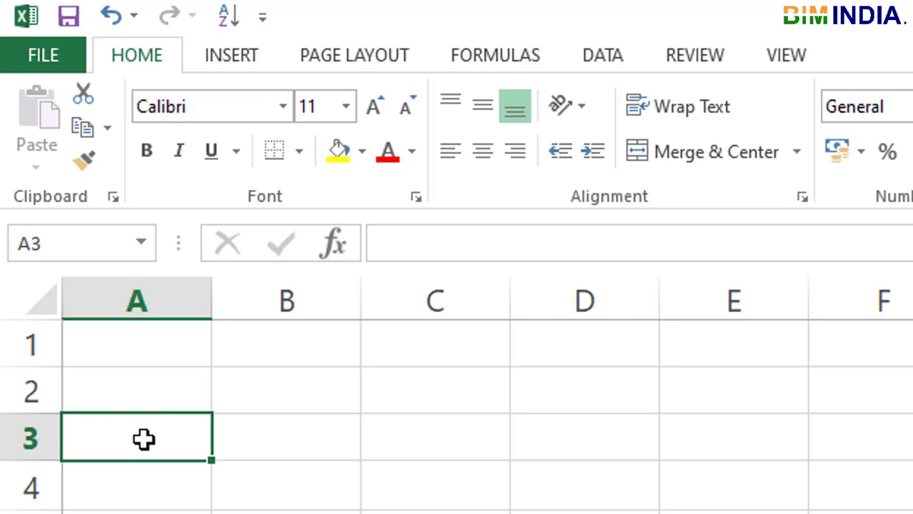
Step: Type 'BIM INDIA' into A3, correcting the typos, and commit the entry
{"action": "type", "text": "BIM IN"}
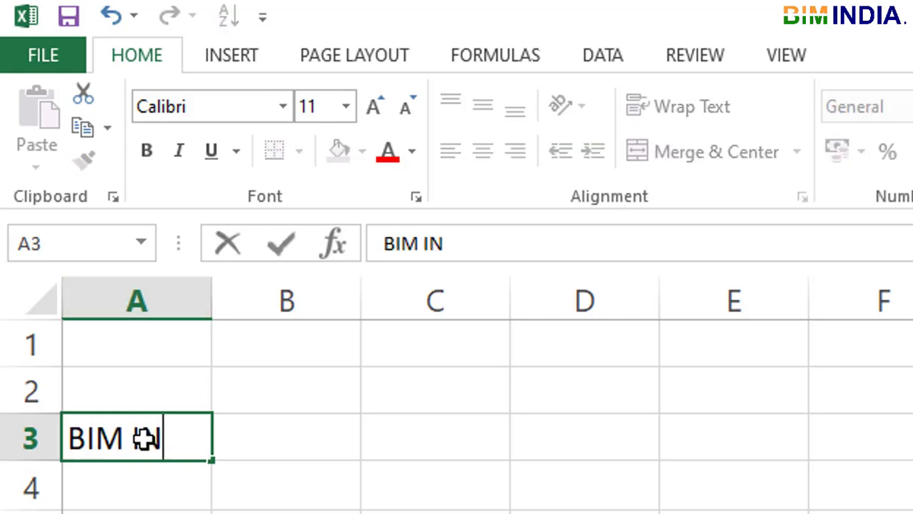
{"action": "key", "text": "BackSpace"}
{"action": "type", "text": "DU"}
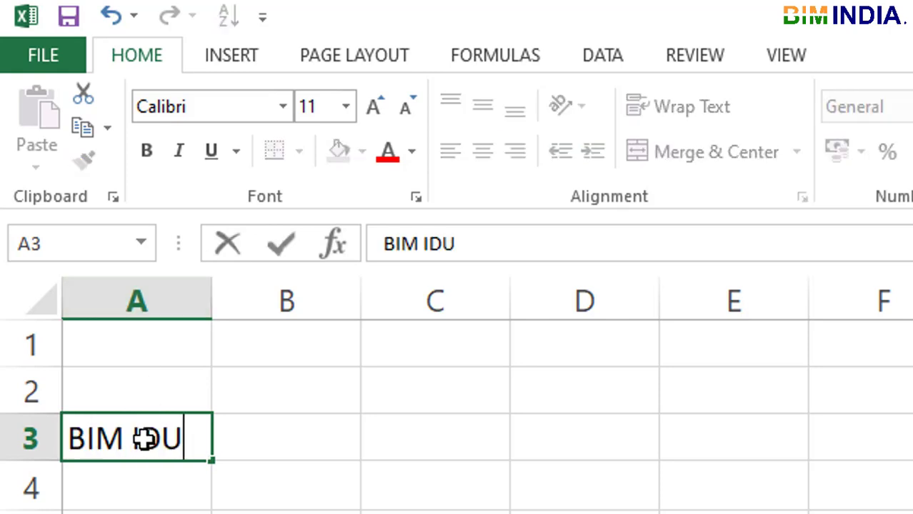
{"action": "key", "text": "BackSpace"}
{"action": "type", "text": "IA"}
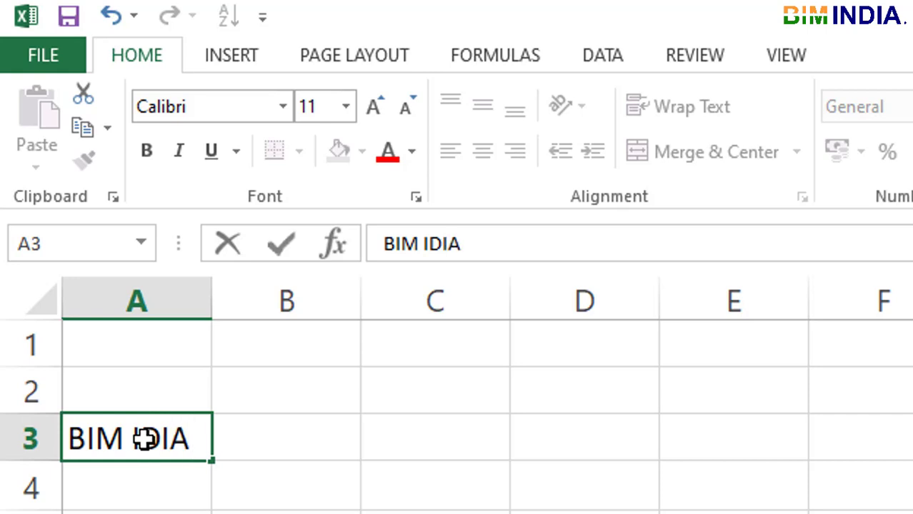
{"action": "left_click", "coordinate": [145, 438]}
{"action": "type", "text": "N"}
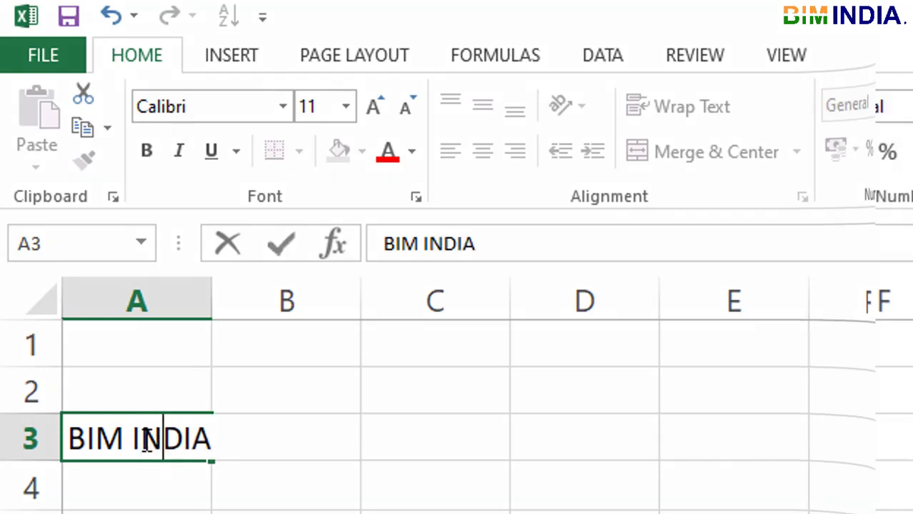
{"action": "key", "text": "Return"}
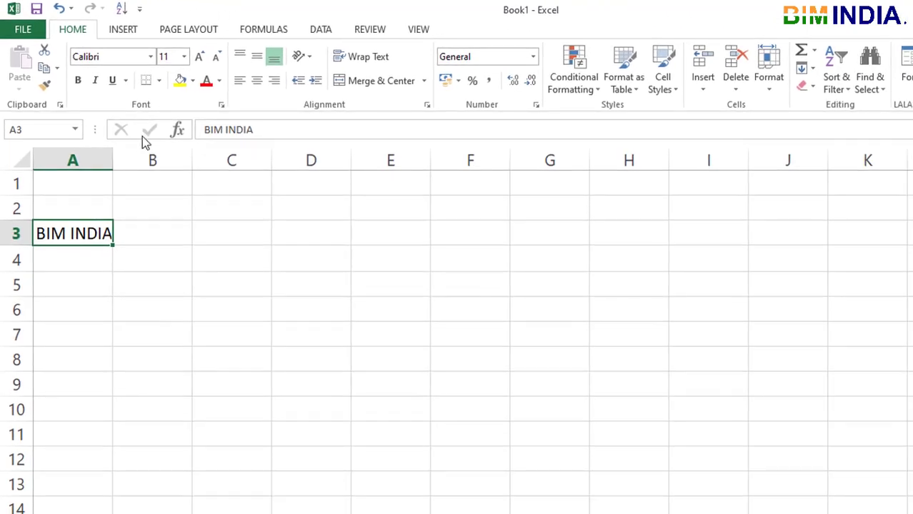
Step: Cut 'BIM INDIA' from A3 and paste it into E3
{"action": "left_click", "coordinate": [151, 57]}
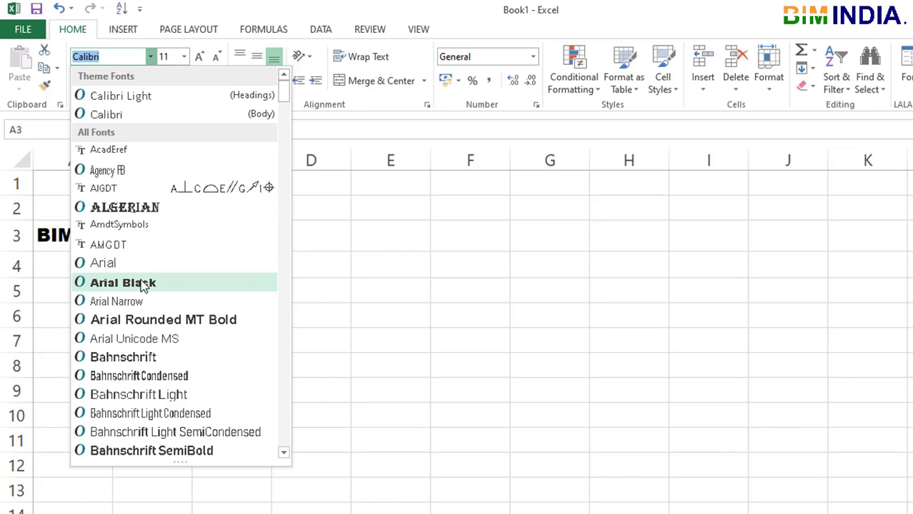
{"action": "key", "text": "Escape"}
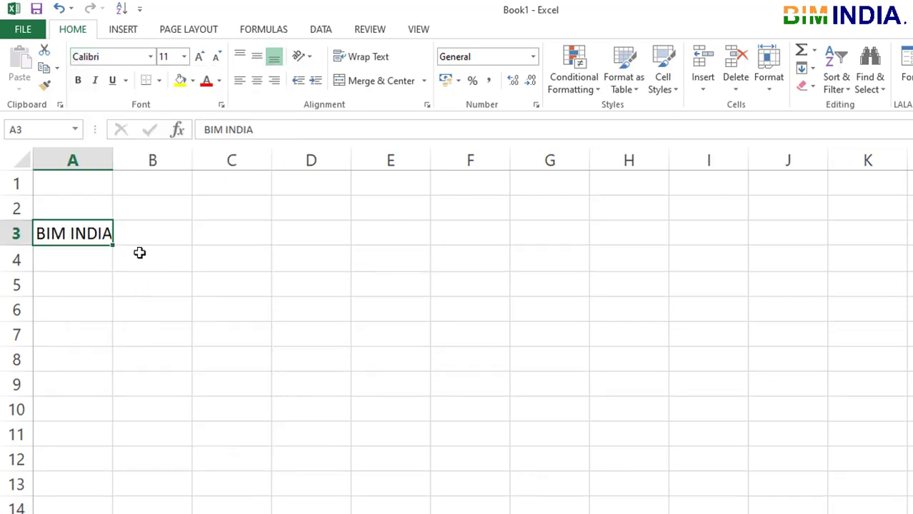
{"action": "key", "text": "ctrl+c"}
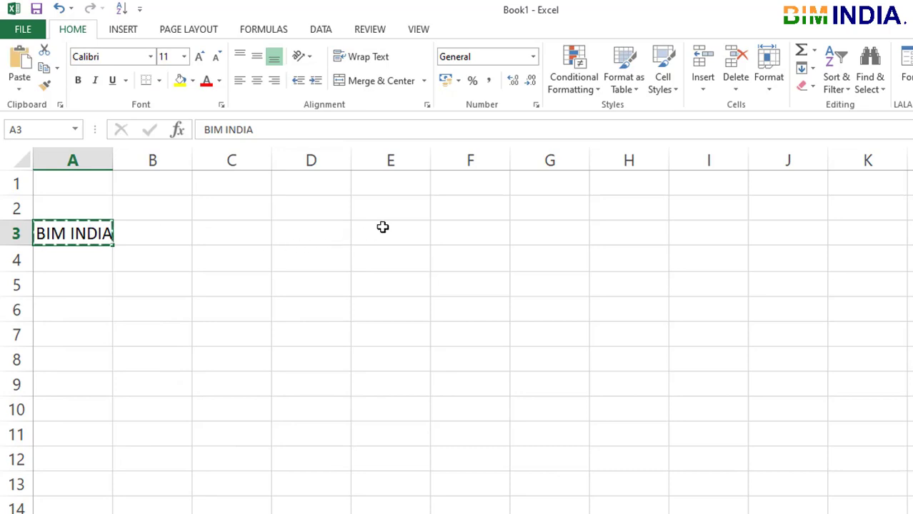
{"action": "left_click", "coordinate": [383, 227]}
{"action": "key", "text": "ctrl+v"}
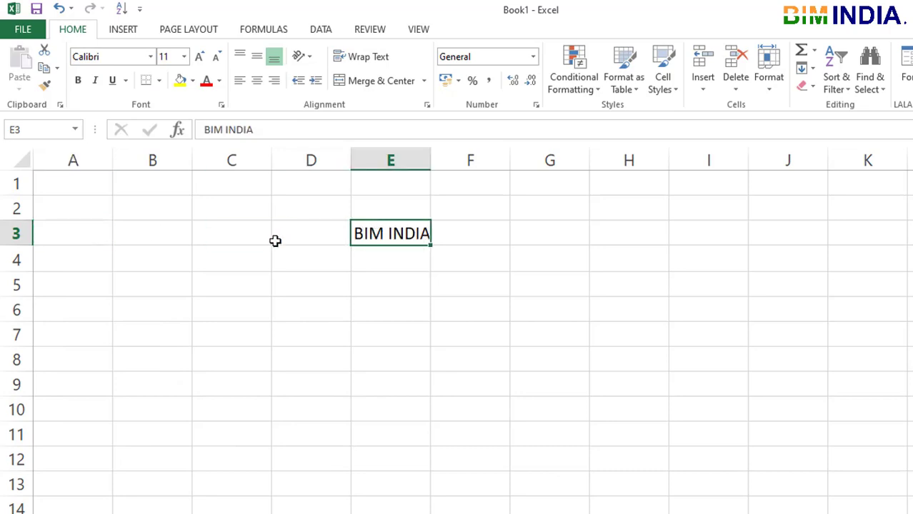
{"action": "left_click", "coordinate": [264, 239]}
{"action": "left_click", "coordinate": [361, 237]}
{"action": "left_click", "coordinate": [152, 58]}
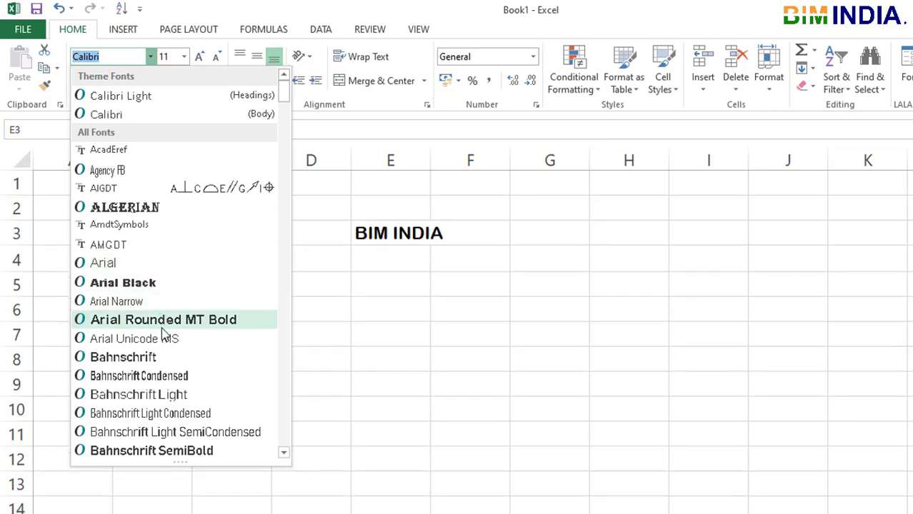
Step: Change E3's font to Times New Roman by typing 'Time' in the Font box
{"action": "scroll", "coordinate": [164, 325], "scroll_direction": "down", "scroll_amount": 4}
{"action": "scroll", "coordinate": [164, 329], "scroll_direction": "down", "scroll_amount": 7}
{"action": "scroll", "coordinate": [164, 332], "scroll_direction": "down", "scroll_amount": 3}
{"action": "scroll", "coordinate": [164, 334], "scroll_direction": "down", "scroll_amount": 1}
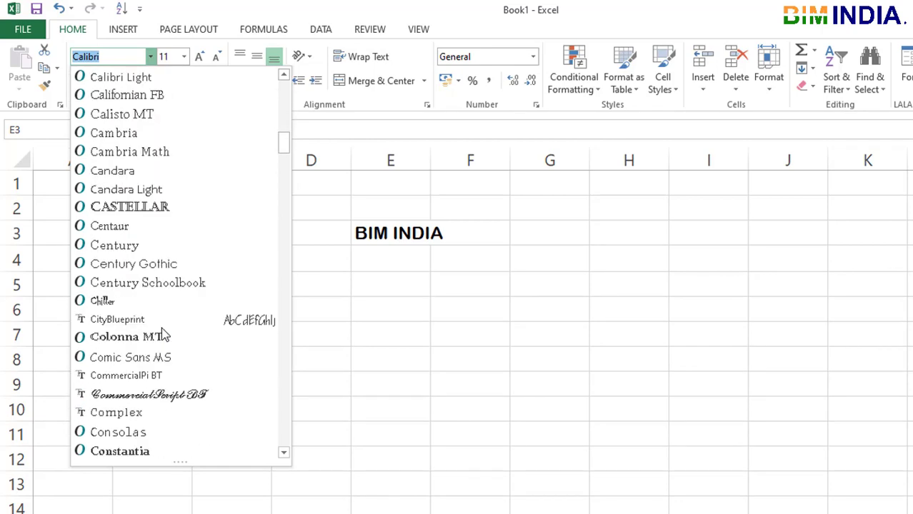
{"action": "scroll", "coordinate": [164, 334], "scroll_direction": "down", "scroll_amount": 2}
{"action": "scroll", "coordinate": [164, 335], "scroll_direction": "down", "scroll_amount": 3}
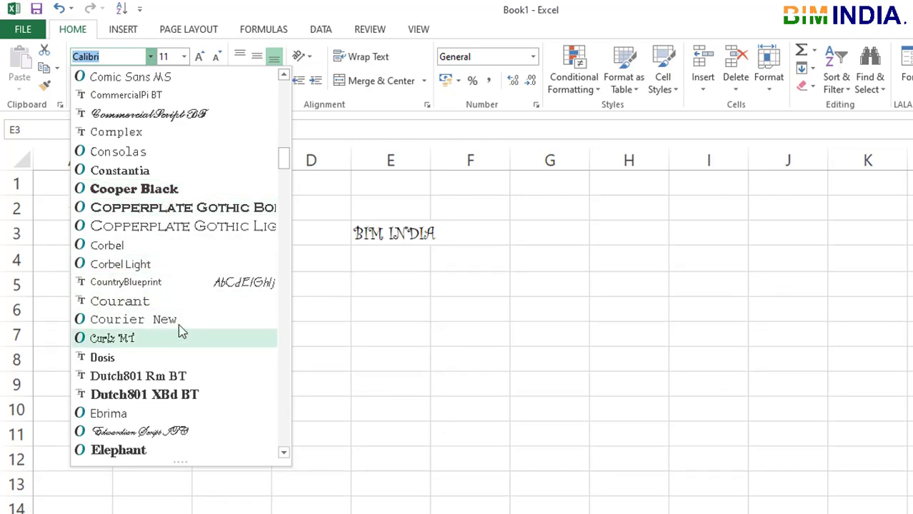
{"action": "scroll", "coordinate": [163, 366], "scroll_direction": "down", "scroll_amount": 4}
{"action": "scroll", "coordinate": [161, 364], "scroll_direction": "down", "scroll_amount": 5}
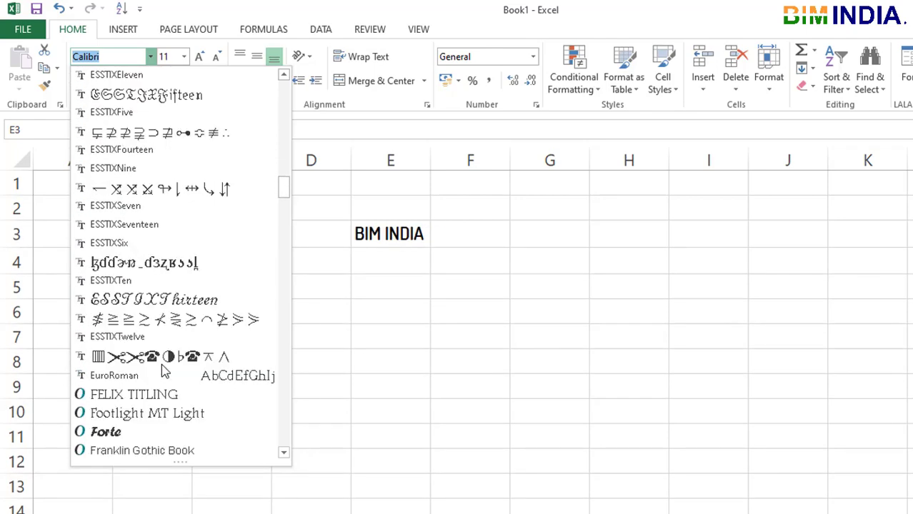
{"action": "double_click", "coordinate": [150, 56]}
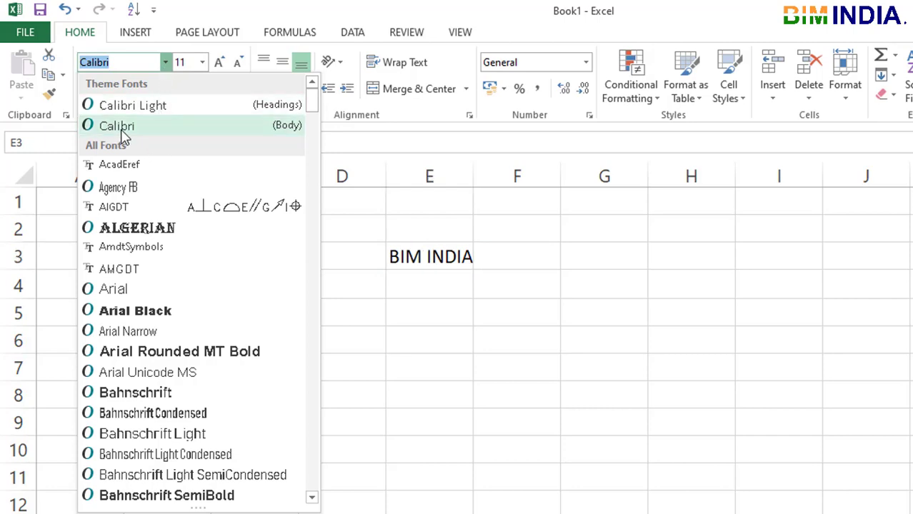
{"action": "type", "text": "Times New Roma"}
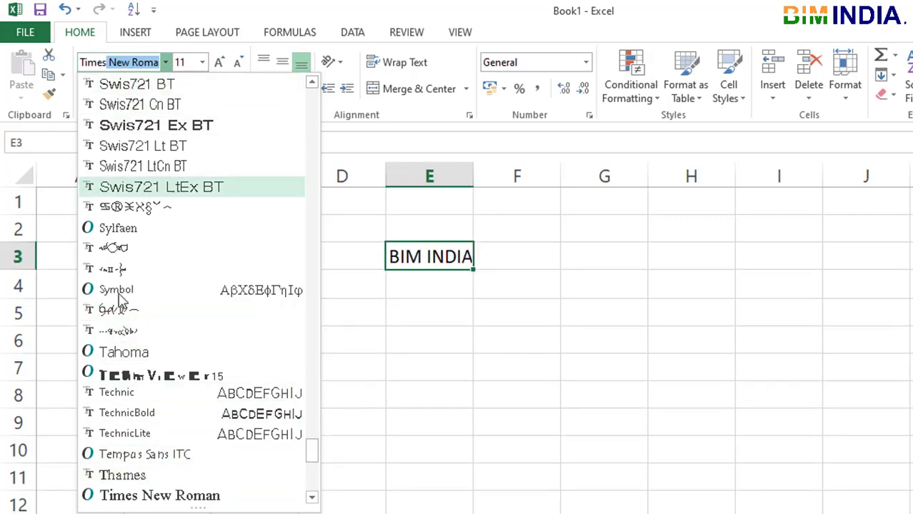
{"action": "left_click", "coordinate": [178, 496]}
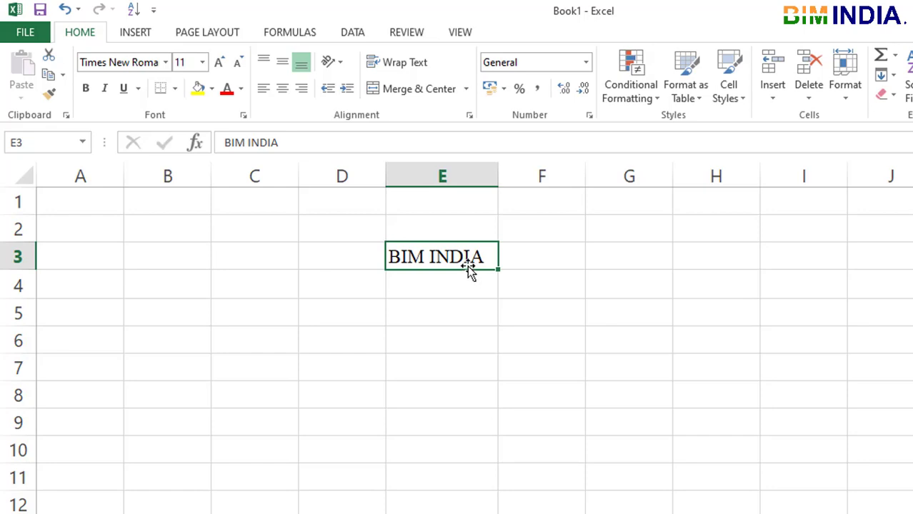
Step: Set 'BIM INDIA' to 16 point and autofit column E to the larger text
{"action": "left_click", "coordinate": [431, 277]}
{"action": "left_click", "coordinate": [431, 252]}
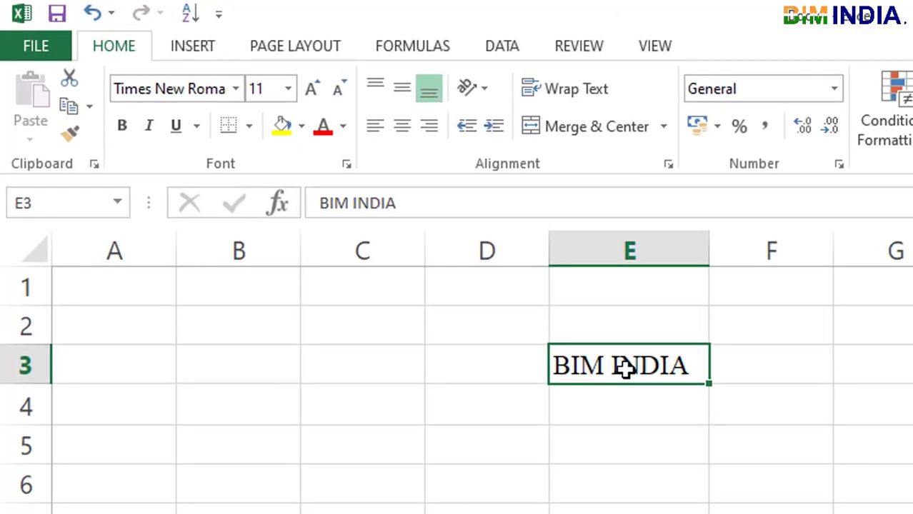
{"action": "left_click", "coordinate": [288, 90]}
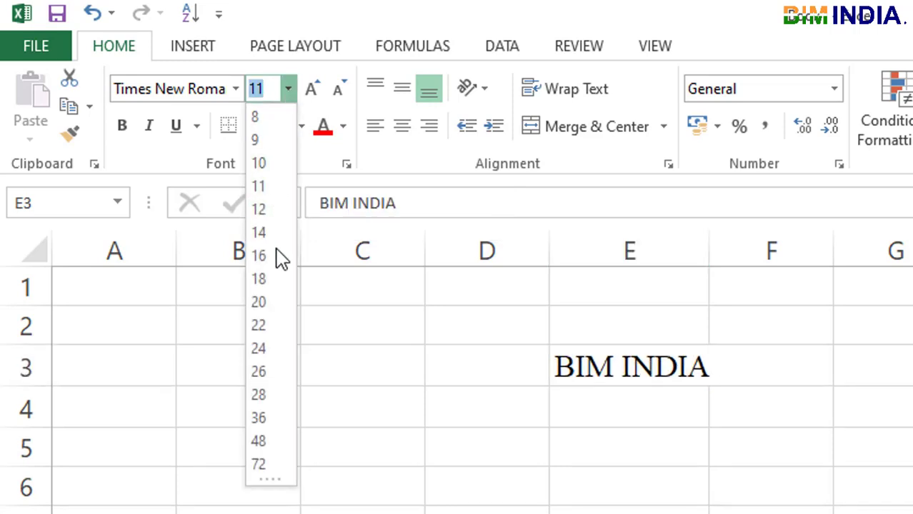
{"action": "left_click", "coordinate": [258, 256]}
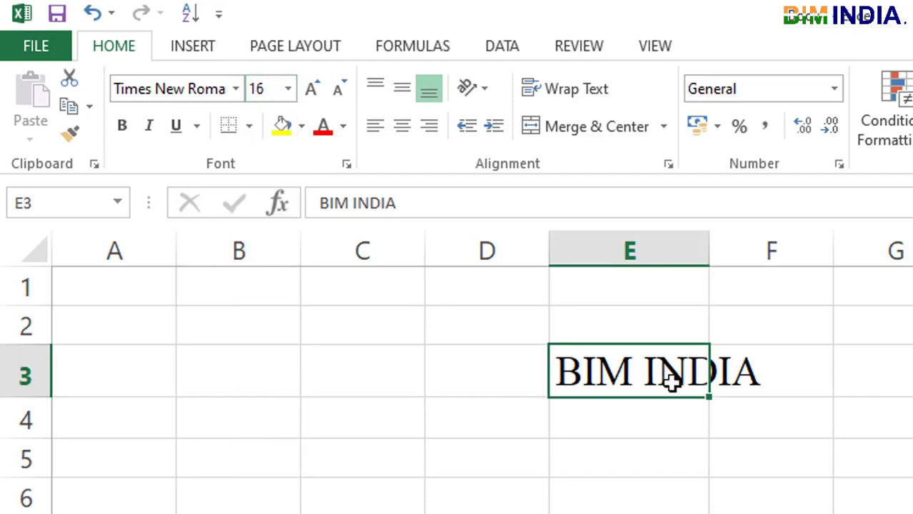
{"action": "double_click", "coordinate": [707, 251]}
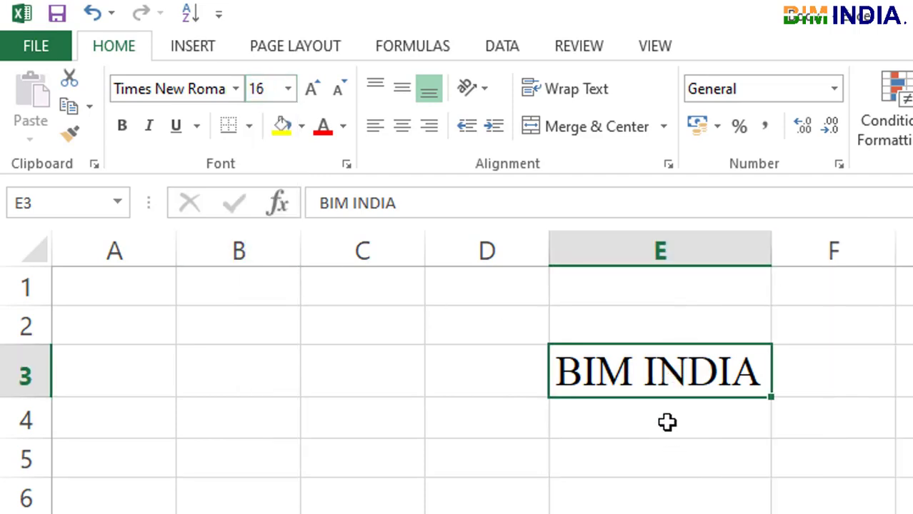
{"action": "key", "text": "Down"}
{"action": "key", "text": "Down"}
{"action": "key", "text": "Down"}
Step: Reduce the E3 text to 9 point and narrow column E to fit
{"action": "left_click", "coordinate": [665, 373]}
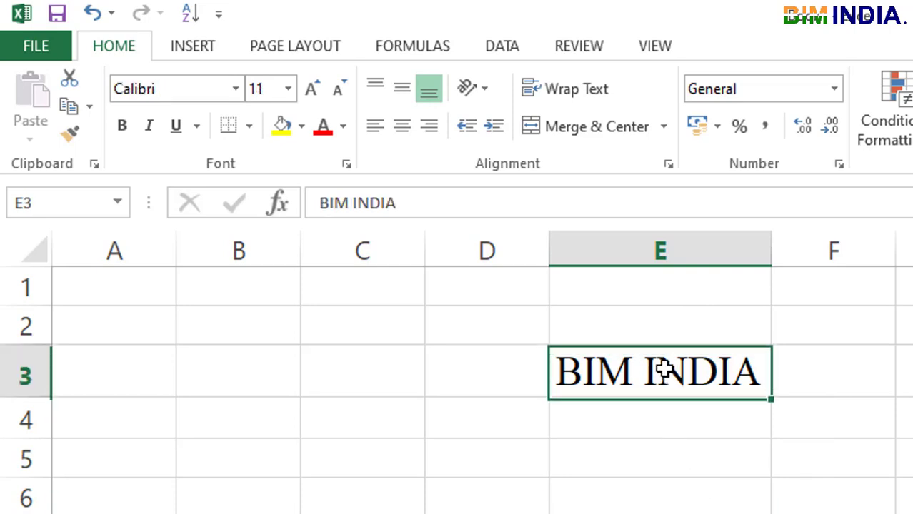
{"action": "left_click", "coordinate": [288, 89]}
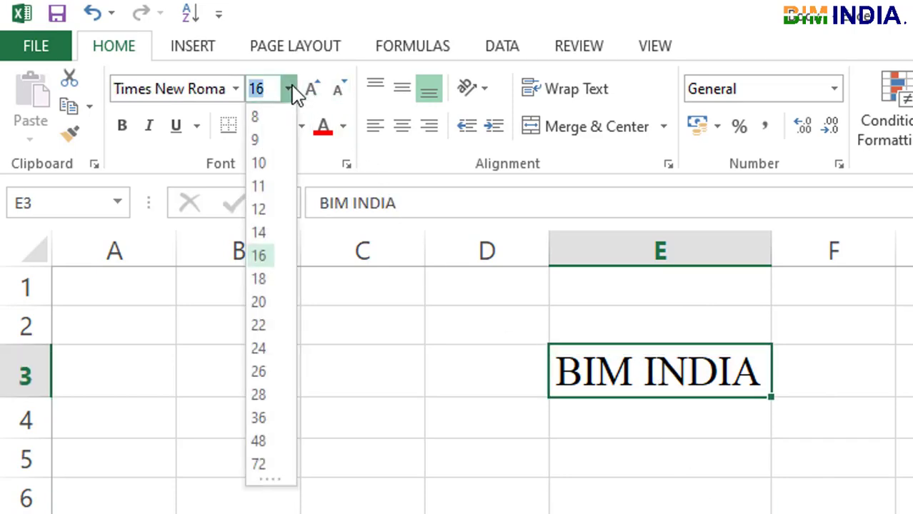
{"action": "left_click", "coordinate": [268, 140]}
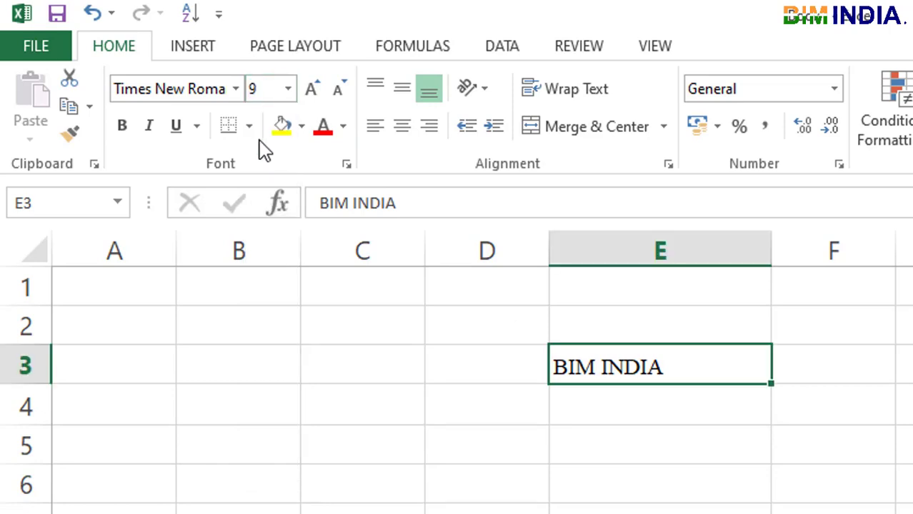
{"action": "left_click", "coordinate": [646, 397]}
{"action": "left_click", "coordinate": [662, 370]}
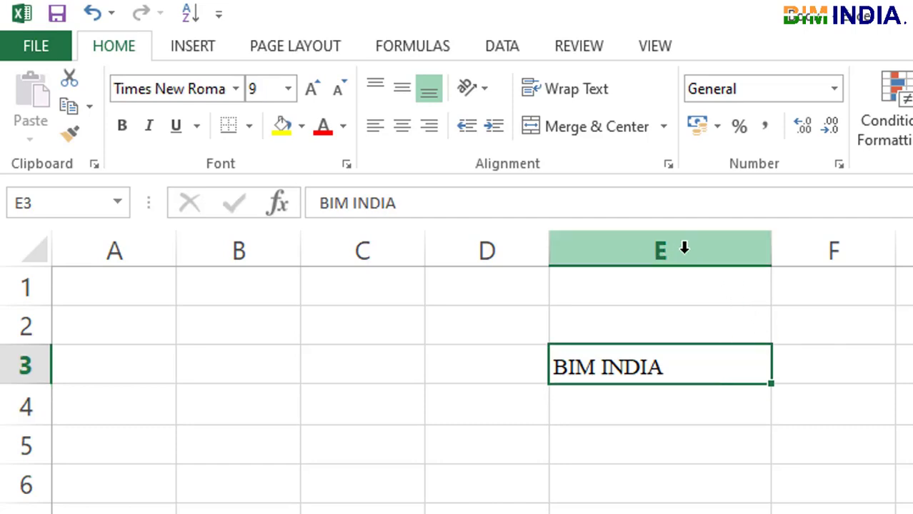
{"action": "double_click", "coordinate": [771, 251]}
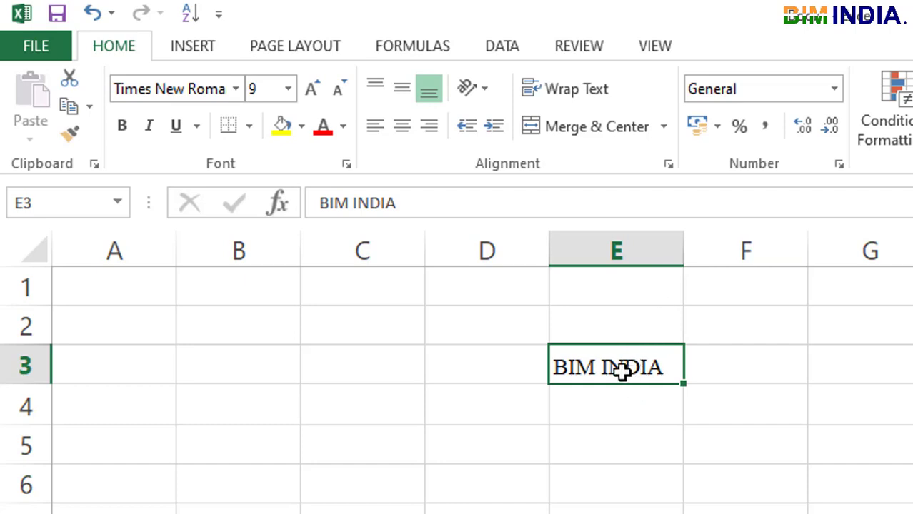
Step: Enlarge the 'BIM INDIA' text step by step up to size 24
{"action": "left_click", "coordinate": [316, 98]}
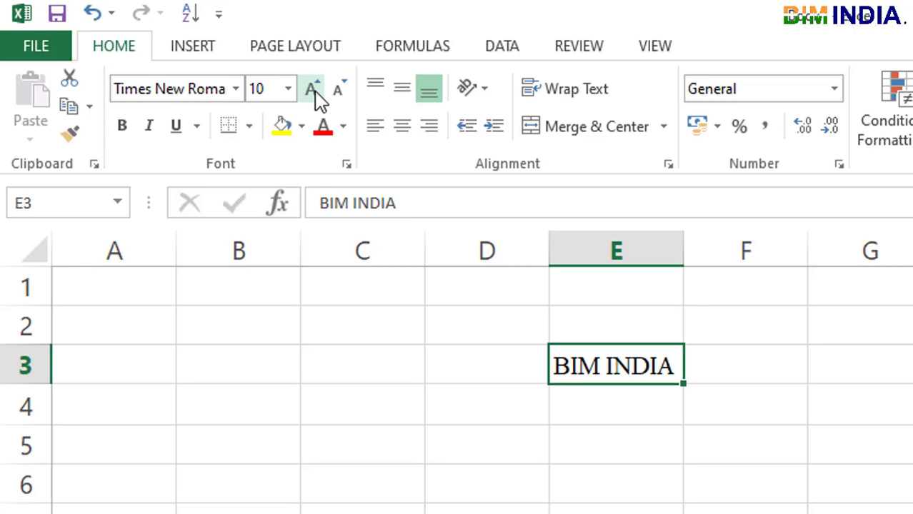
{"action": "left_click", "coordinate": [316, 98]}
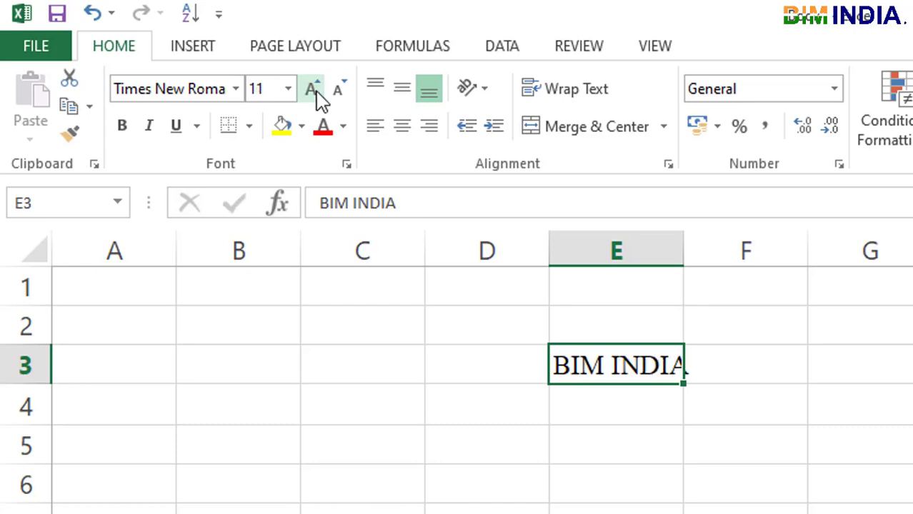
{"action": "left_click", "coordinate": [316, 98]}
{"action": "left_click", "coordinate": [318, 96]}
{"action": "left_click", "coordinate": [318, 96]}
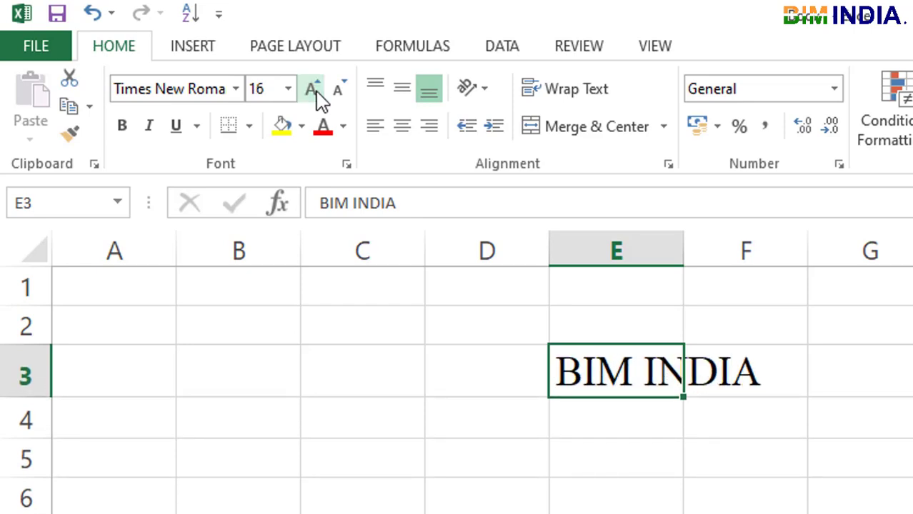
{"action": "left_click", "coordinate": [318, 96]}
{"action": "left_click", "coordinate": [316, 98]}
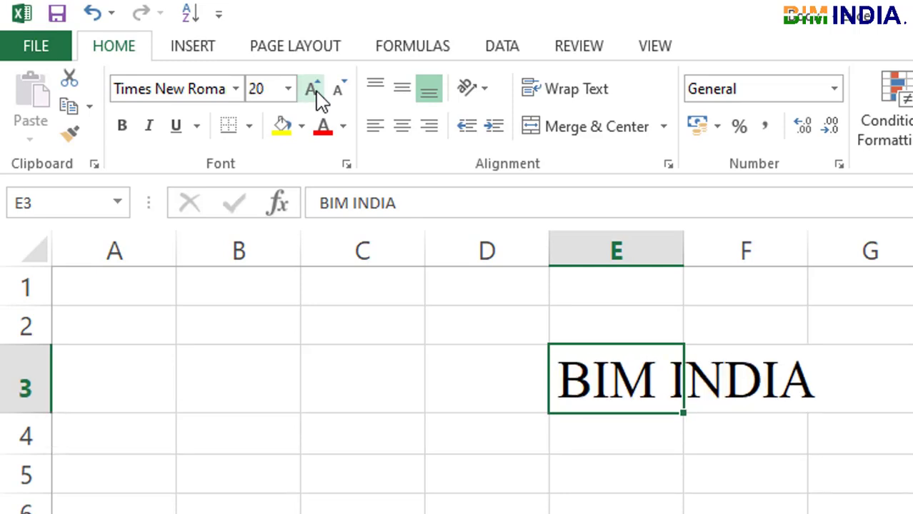
{"action": "left_click", "coordinate": [318, 98]}
{"action": "left_click", "coordinate": [317, 98]}
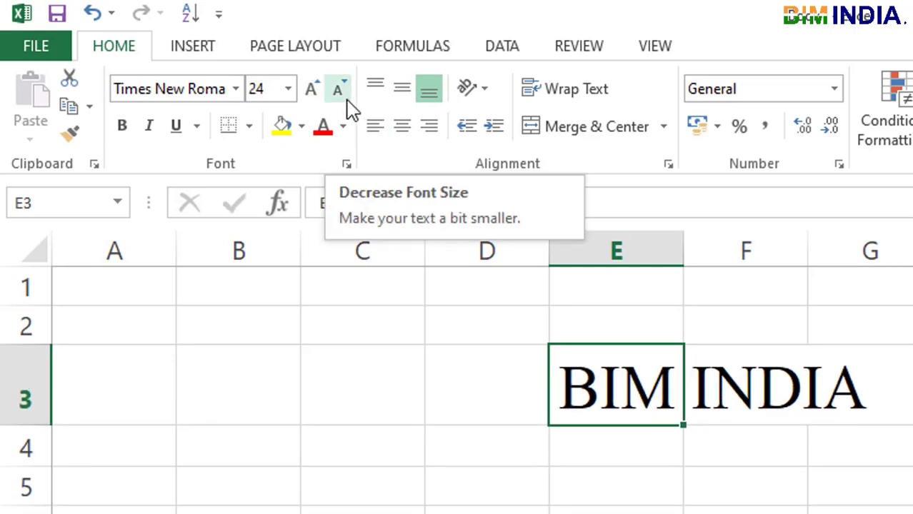
Step: Shrink the E3 text step by step back down past size 12
{"action": "left_click", "coordinate": [348, 103]}
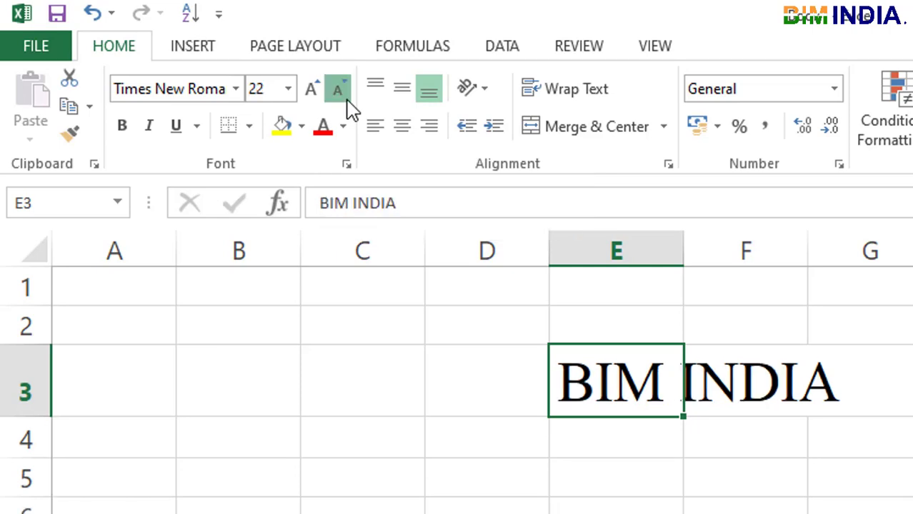
{"action": "left_click", "coordinate": [347, 102]}
{"action": "left_click", "coordinate": [348, 102]}
{"action": "left_click", "coordinate": [348, 102]}
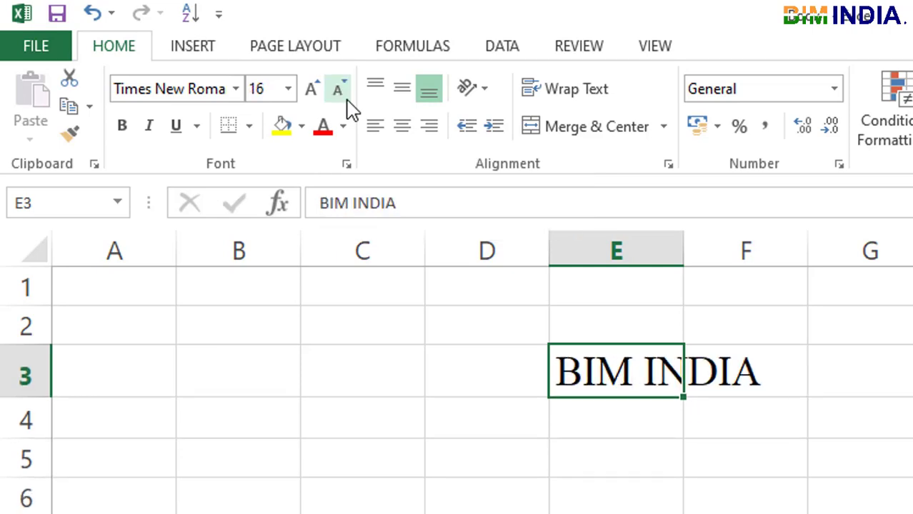
{"action": "left_click", "coordinate": [347, 102]}
{"action": "left_click", "coordinate": [348, 102]}
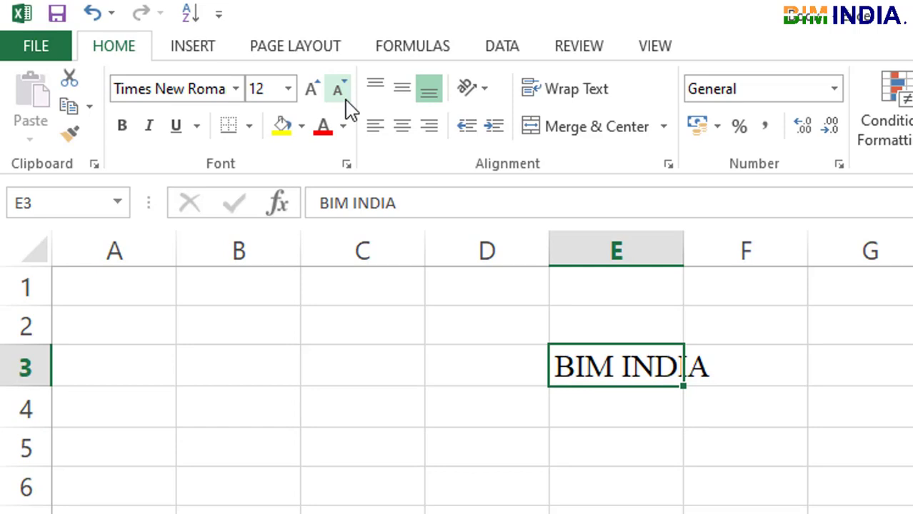
{"action": "left_click", "coordinate": [347, 104]}
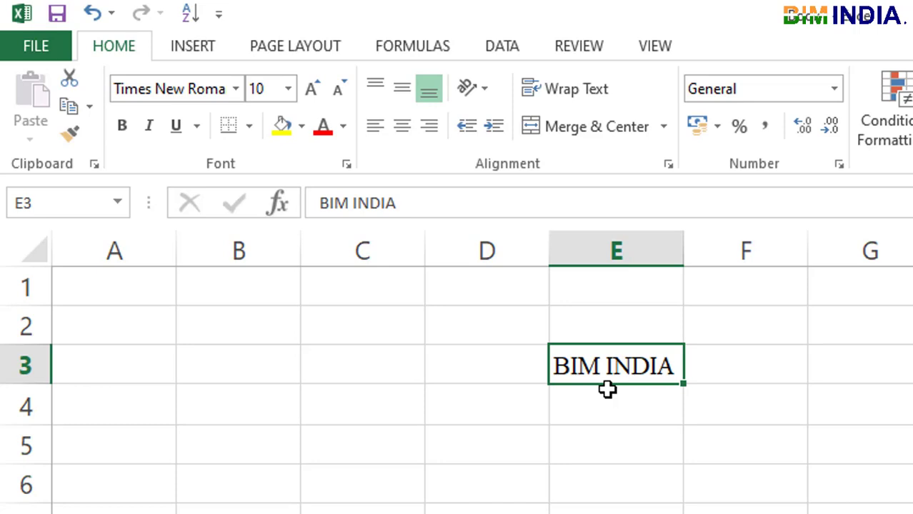
Step: Toggle bold on and off, raise the text to 14, and autofit column E
{"action": "left_click", "coordinate": [123, 128]}
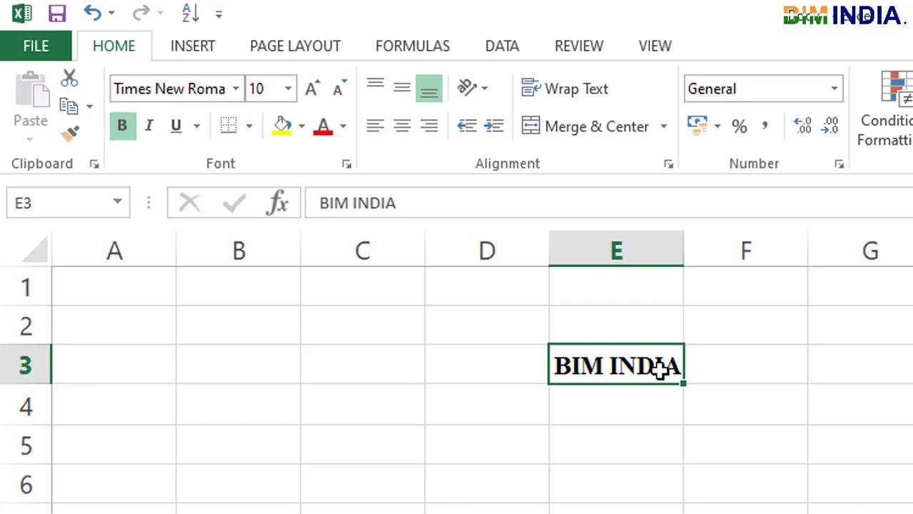
{"action": "left_click", "coordinate": [122, 129]}
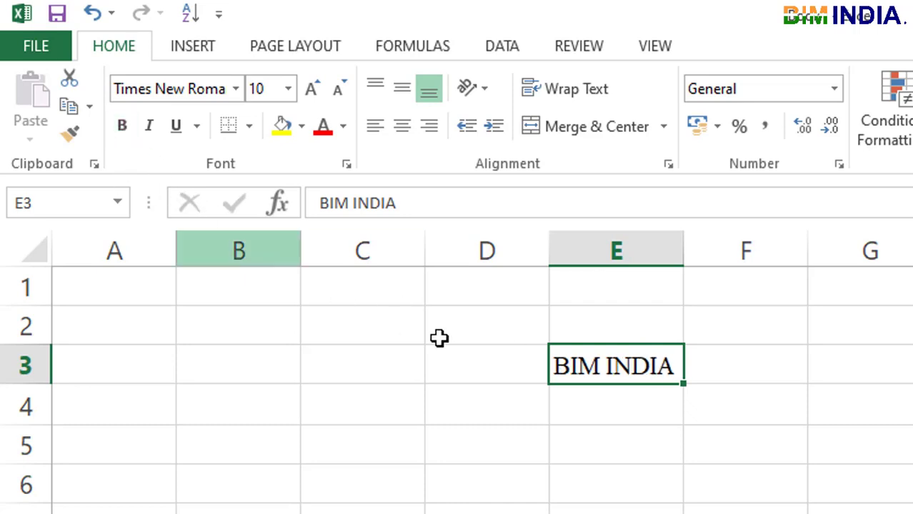
{"action": "left_click", "coordinate": [311, 91]}
{"action": "left_click", "coordinate": [312, 92]}
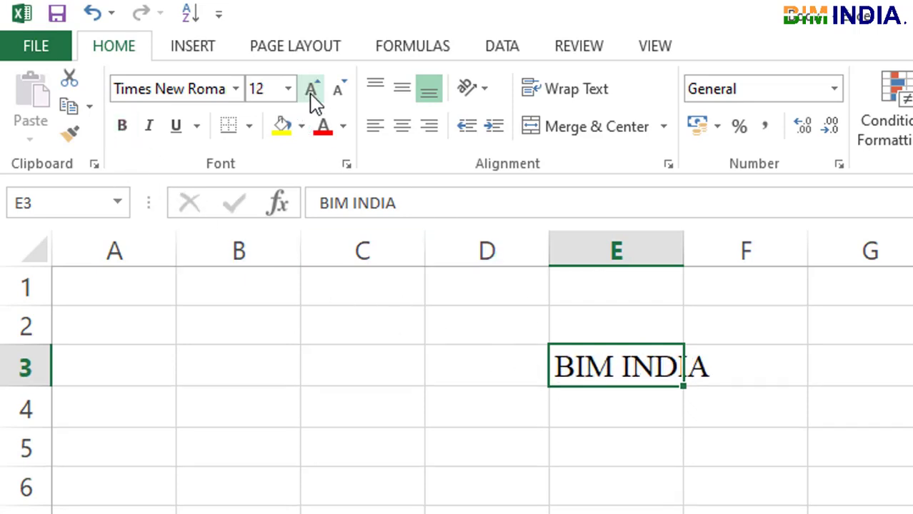
{"action": "left_click", "coordinate": [311, 92]}
{"action": "double_click", "coordinate": [684, 254]}
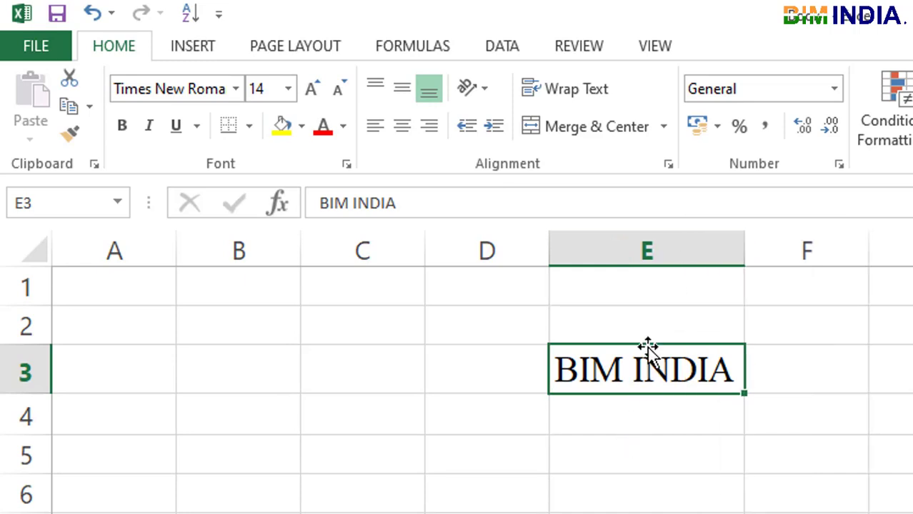
Step: Try bold again with column E widened, finally leaving 'BIM INDIA' not bold
{"action": "left_click", "coordinate": [123, 127]}
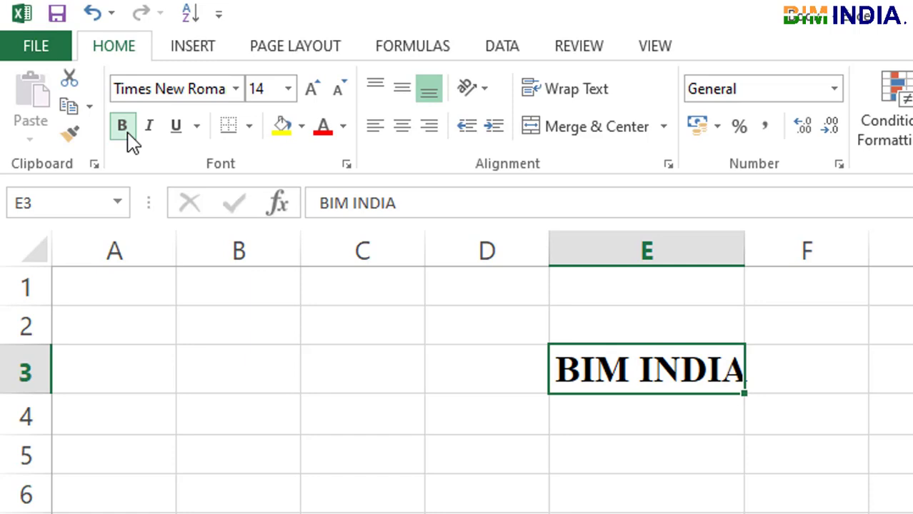
{"action": "double_click", "coordinate": [745, 245]}
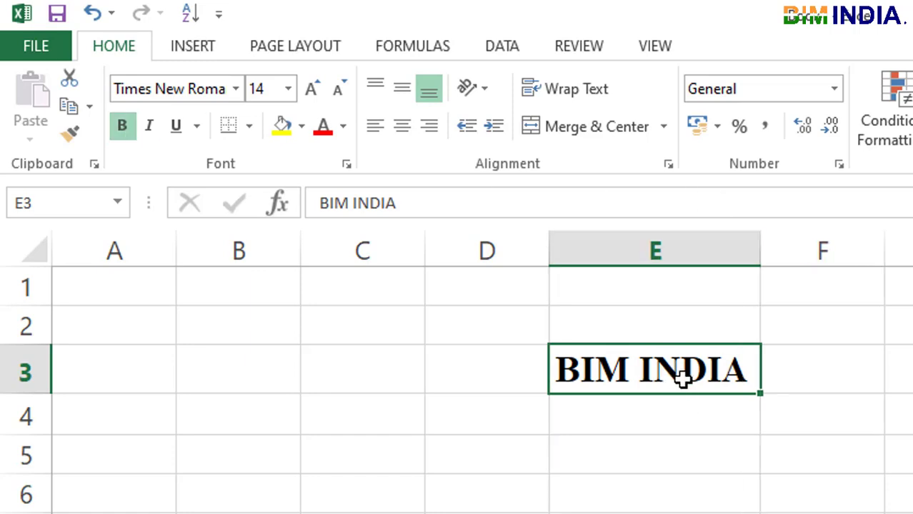
{"action": "left_click", "coordinate": [123, 130]}
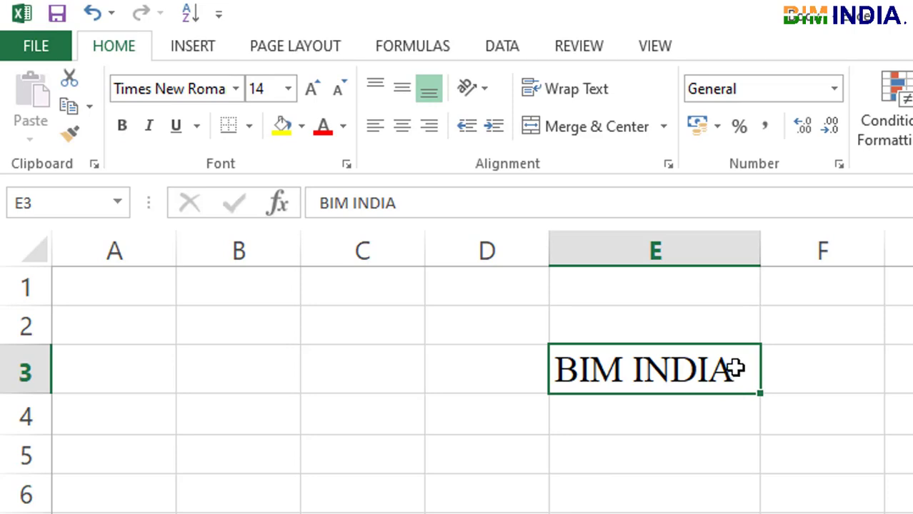
{"action": "key", "text": "ctrl+b"}
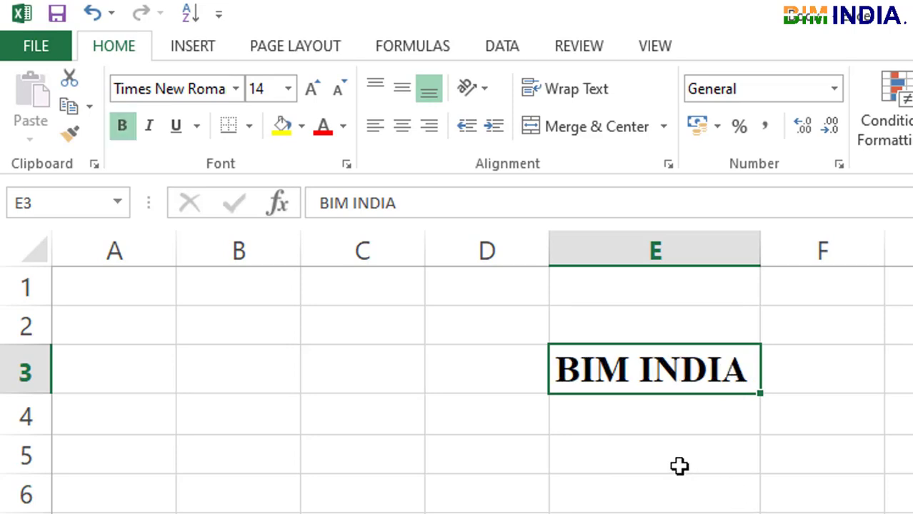
{"action": "key", "text": "ctrl+b"}
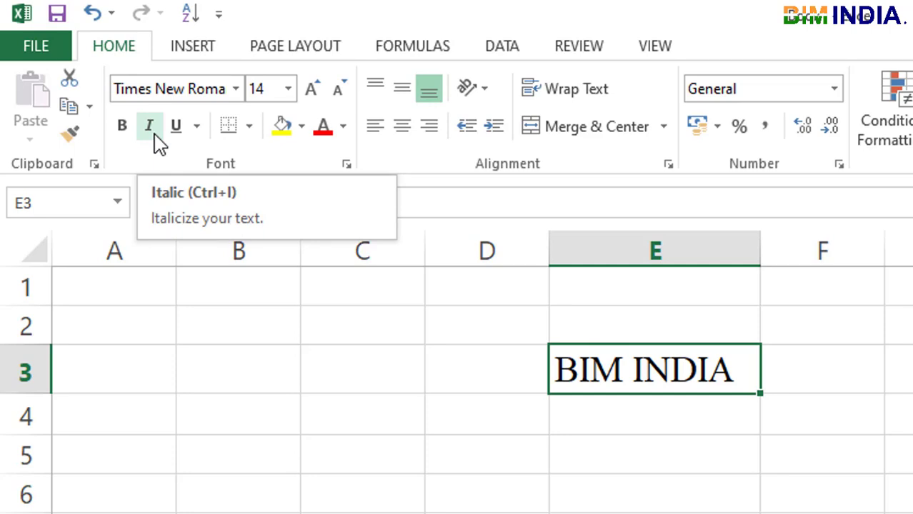
Step: Apply italic, bold and underline to 'BIM INDIA' in E3
{"action": "left_click", "coordinate": [150, 137]}
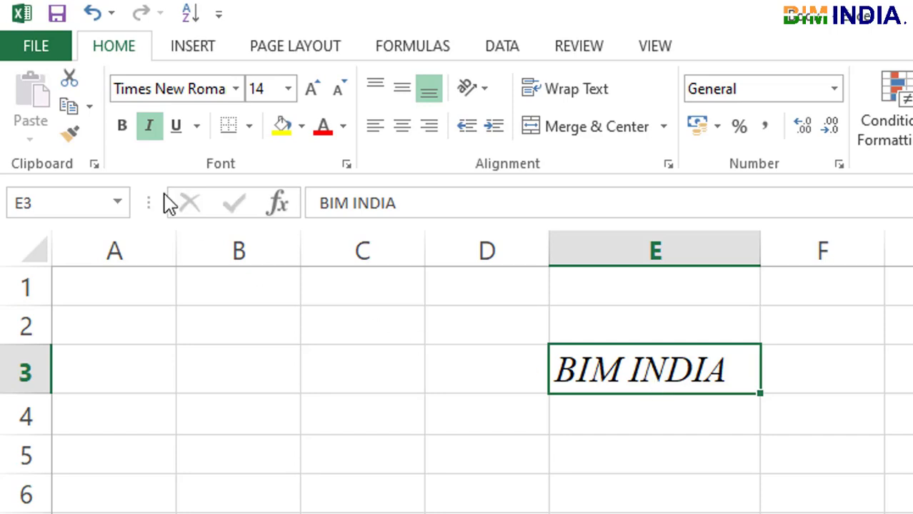
{"action": "left_click", "coordinate": [122, 129]}
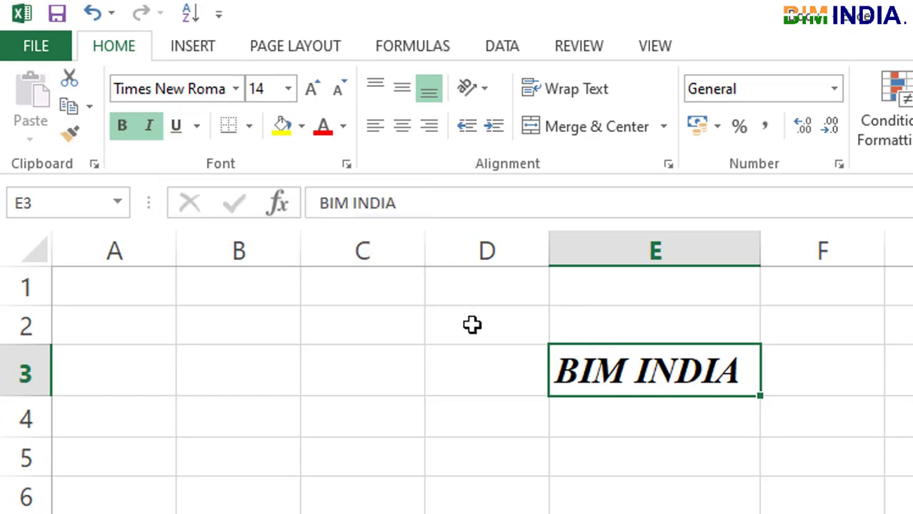
{"action": "left_click", "coordinate": [179, 128]}
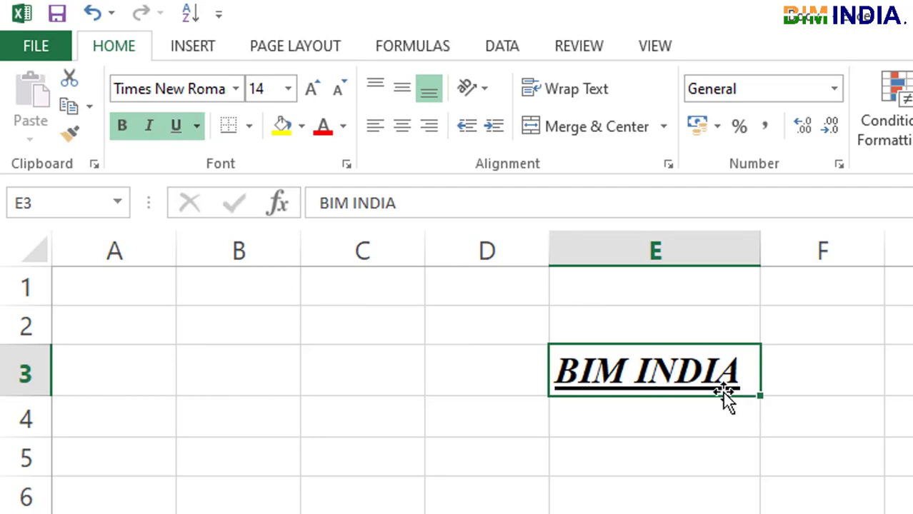
Step: Inside cell E3, remove the underline from the word INDIA only
{"action": "double_click", "coordinate": [651, 368]}
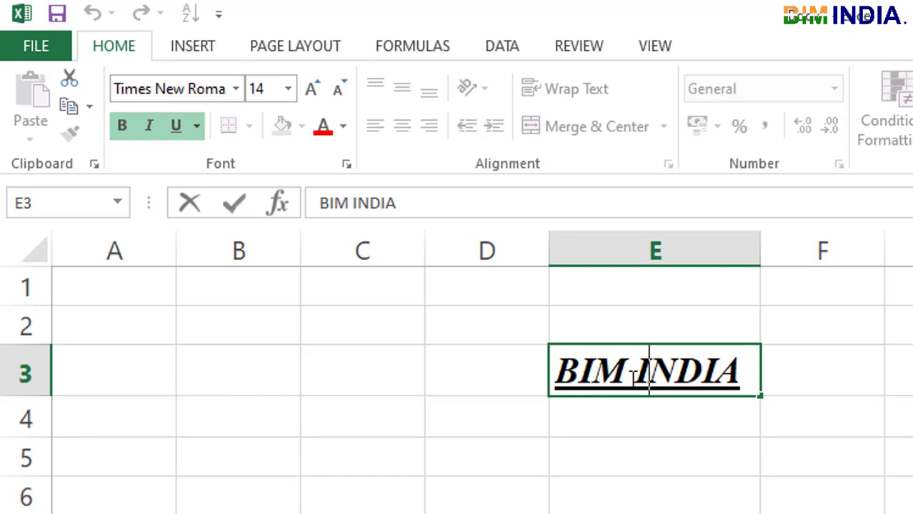
{"action": "left_click_drag", "start_coordinate": [634, 376], "coordinate": [713, 372]}
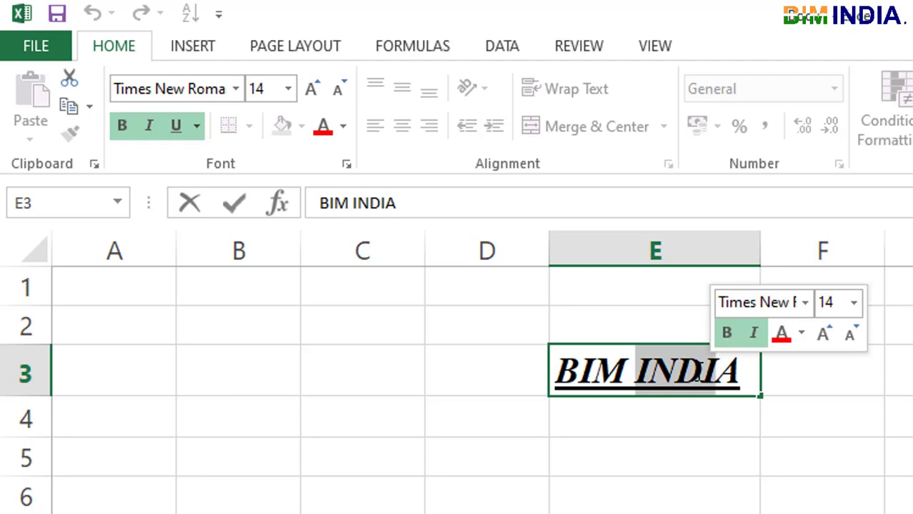
{"action": "left_click", "coordinate": [628, 373]}
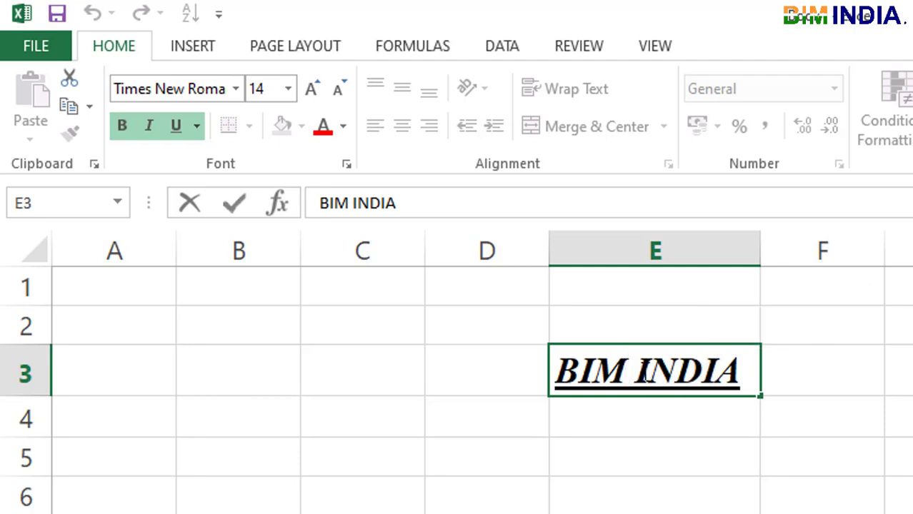
{"action": "left_click_drag", "start_coordinate": [635, 375], "coordinate": [742, 373]}
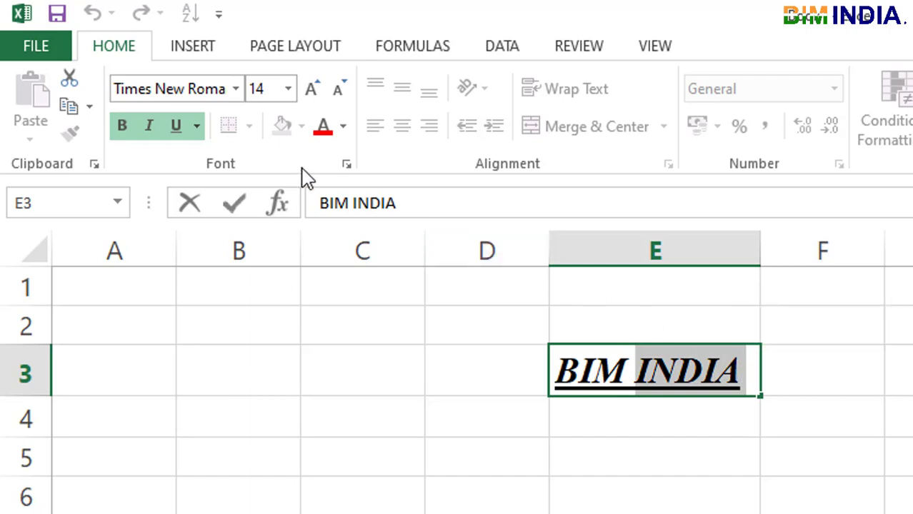
{"action": "left_click", "coordinate": [185, 129]}
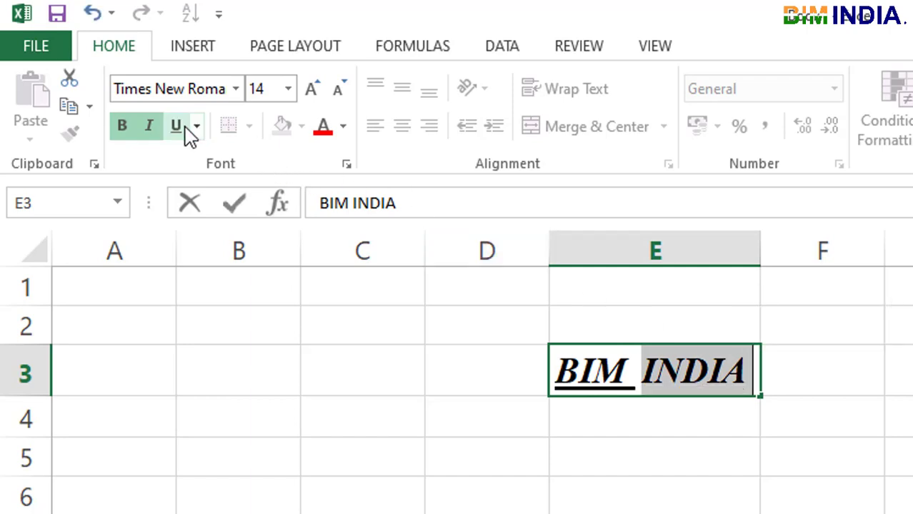
{"action": "left_click", "coordinate": [711, 513]}
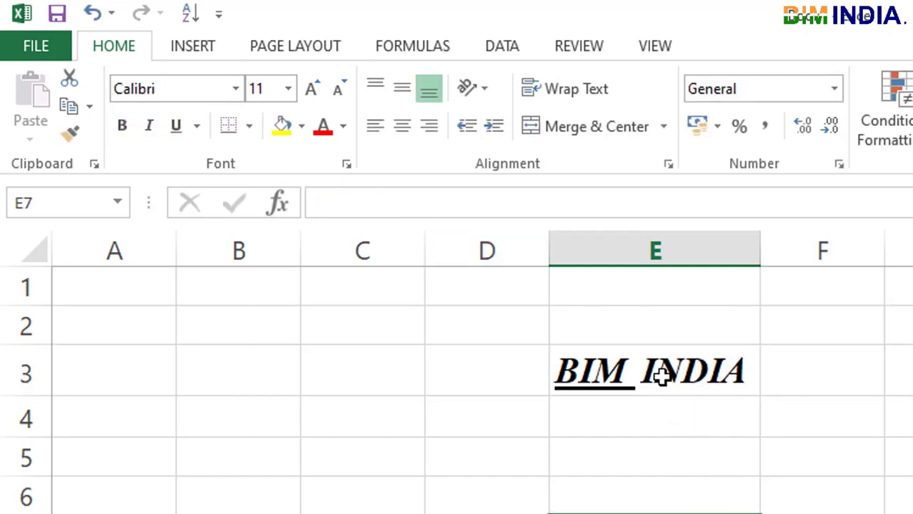
Step: Reapply the underline to cell E3 so all of 'BIM INDIA' is underlined
{"action": "left_click", "coordinate": [662, 379]}
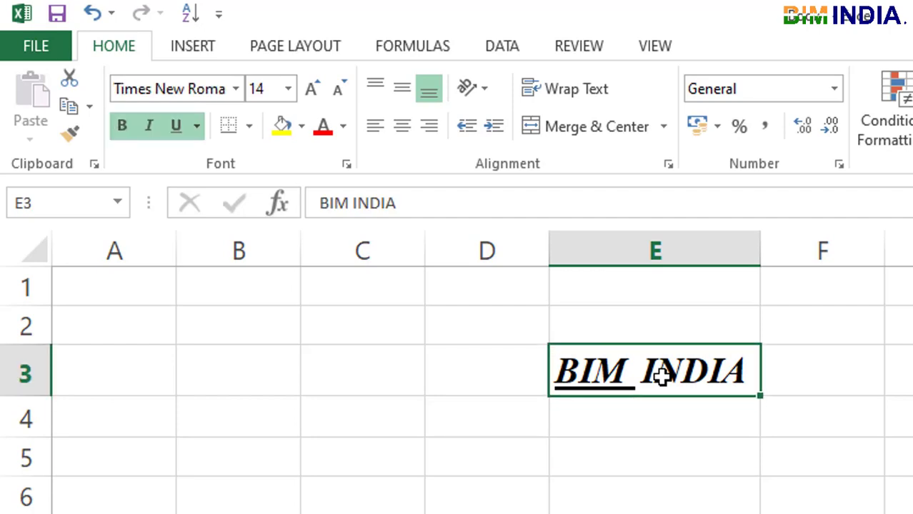
{"action": "left_click", "coordinate": [672, 507]}
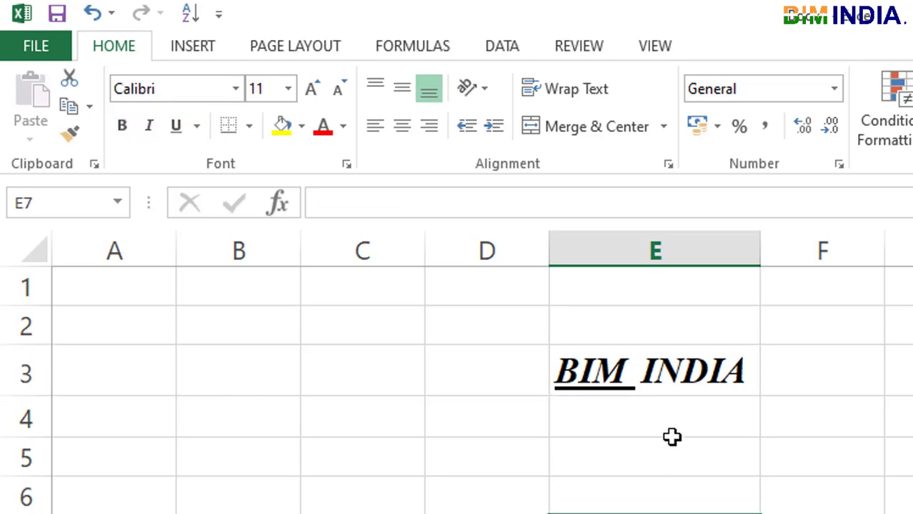
{"action": "left_click", "coordinate": [675, 375]}
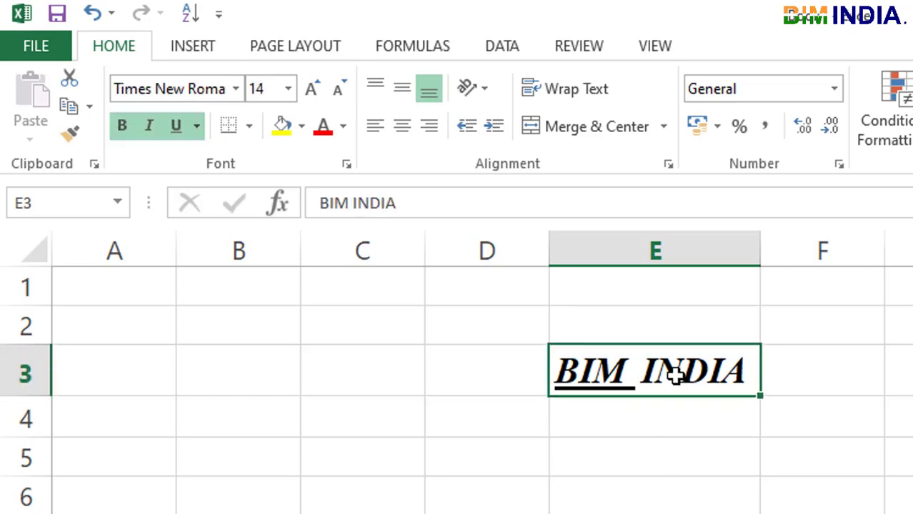
{"action": "left_click", "coordinate": [180, 128]}
{"action": "left_click", "coordinate": [179, 128]}
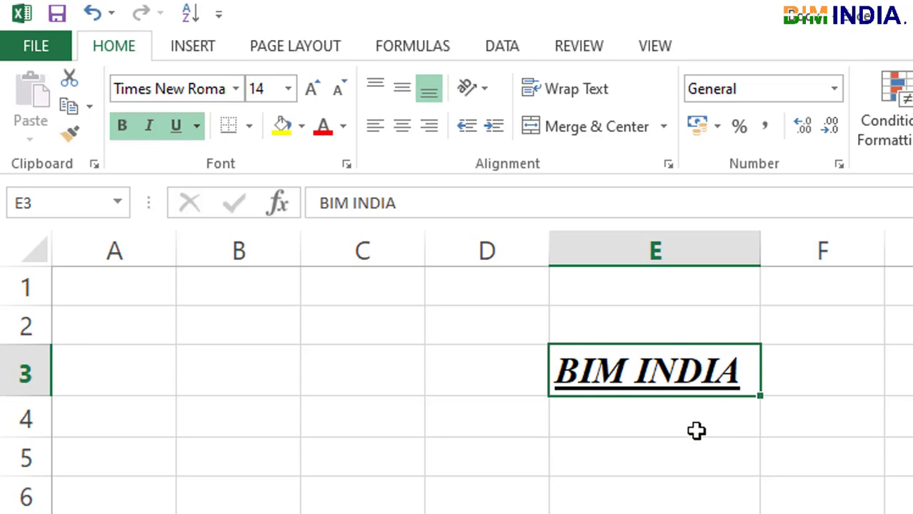
Step: Remove the underline from BIM in E3, leaving only INDIA underlined
{"action": "double_click", "coordinate": [635, 371]}
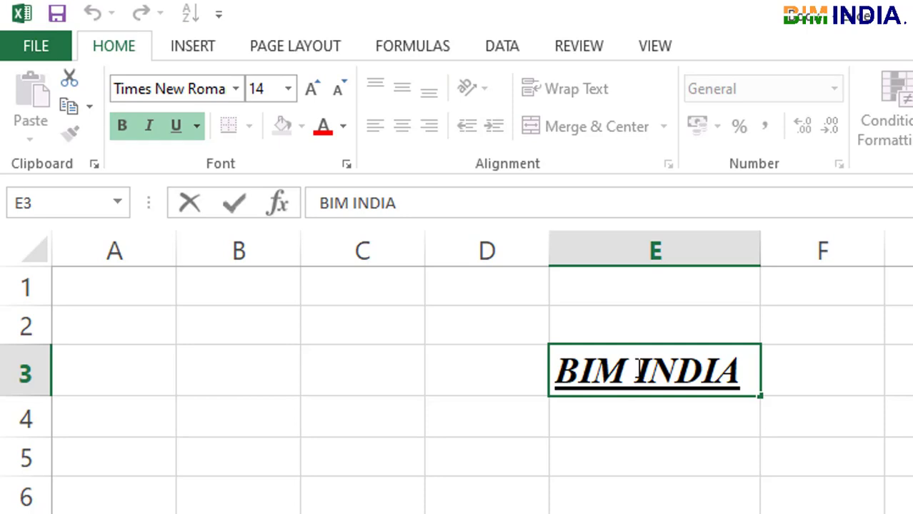
{"action": "left_click_drag", "start_coordinate": [638, 370], "coordinate": [583, 366]}
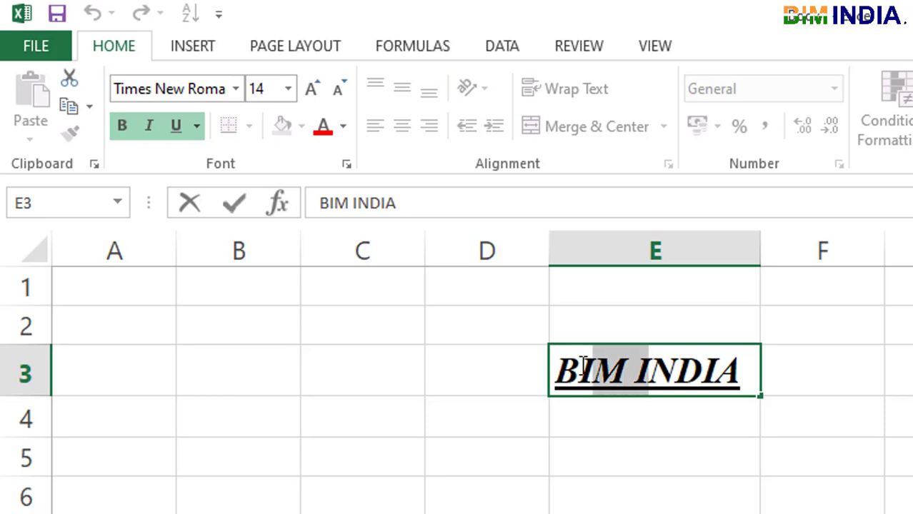
{"action": "left_click_drag", "start_coordinate": [583, 366], "coordinate": [558, 362]}
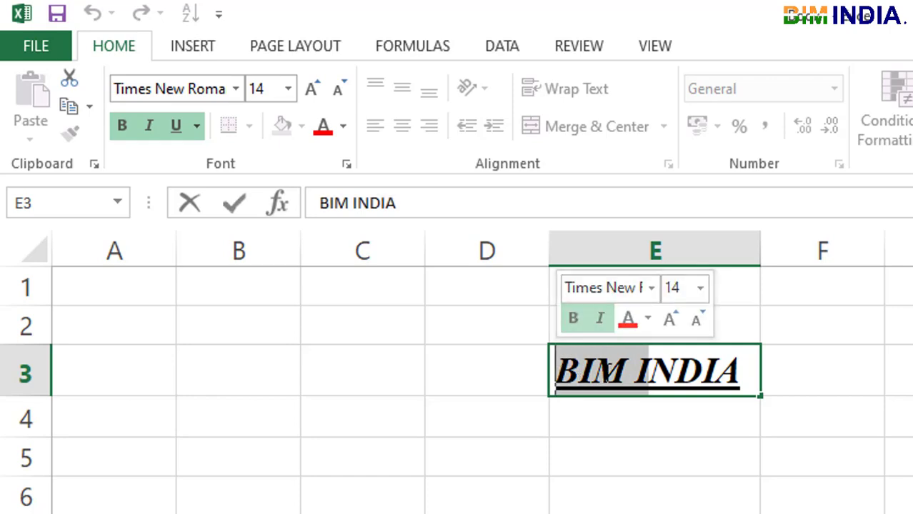
{"action": "left_click", "coordinate": [629, 373]}
{"action": "key", "text": "shift+Left"}
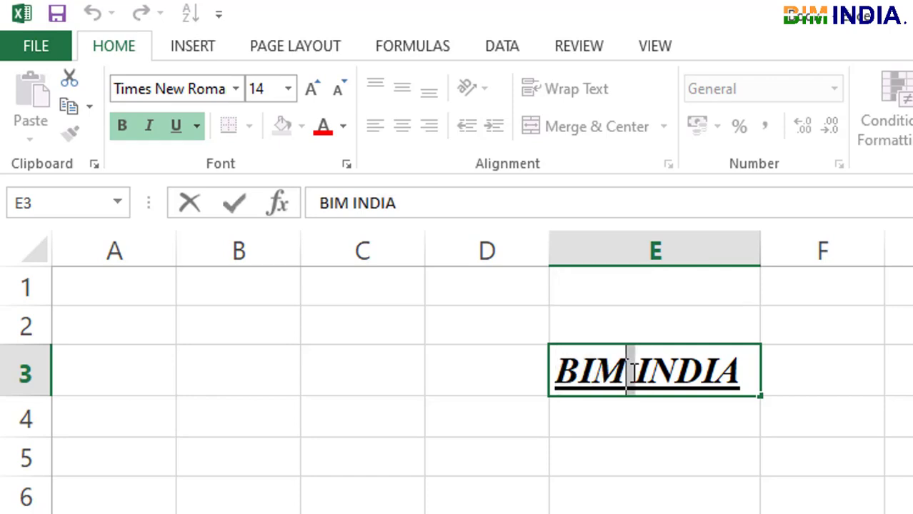
{"action": "key", "text": "shift+Left"}
{"action": "key", "text": "shift+Left"}
{"action": "key", "text": "shift+Left"}
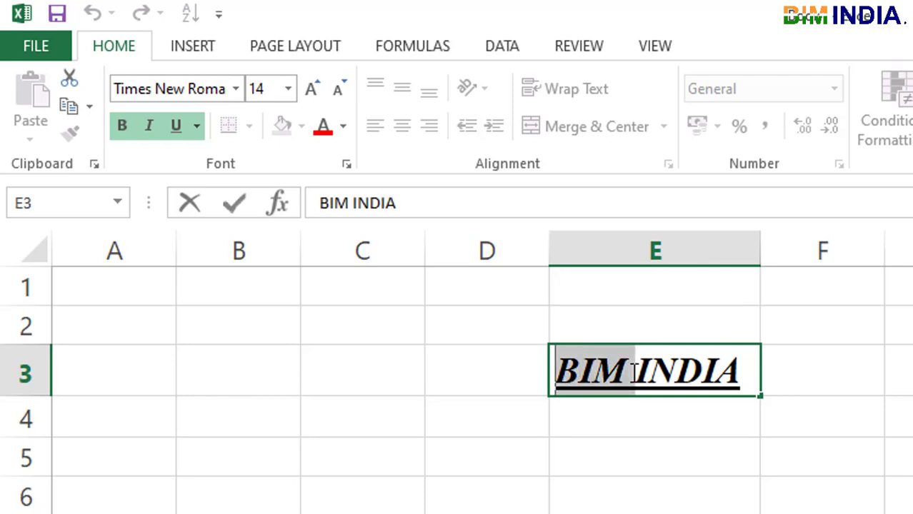
{"action": "left_click", "coordinate": [175, 125]}
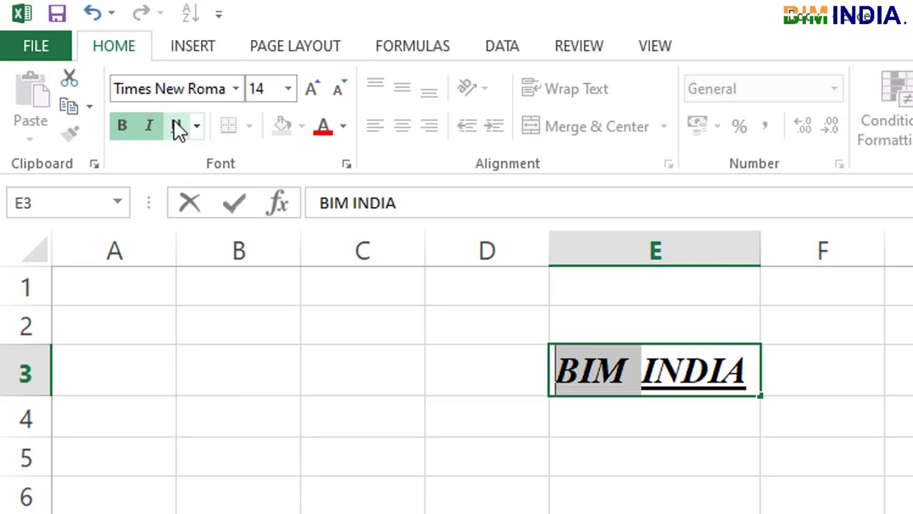
{"action": "left_click", "coordinate": [587, 441]}
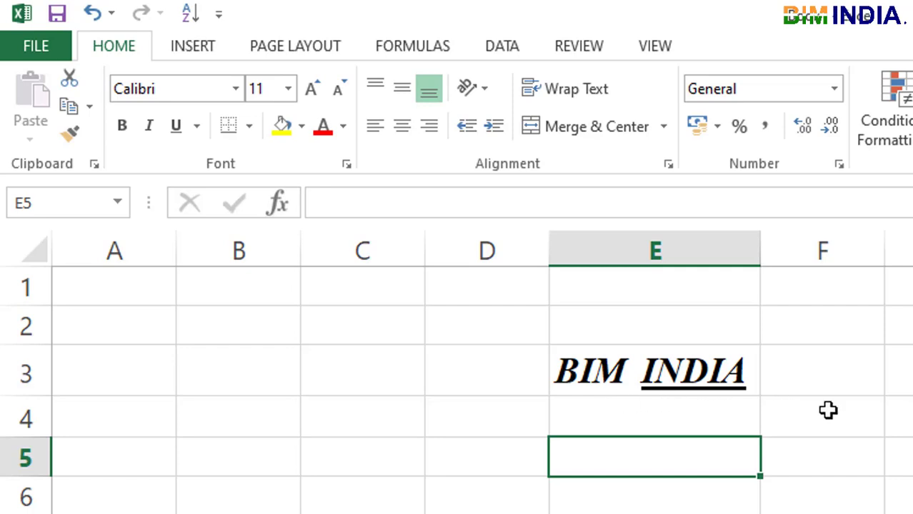
{"action": "left_click", "coordinate": [249, 125]}
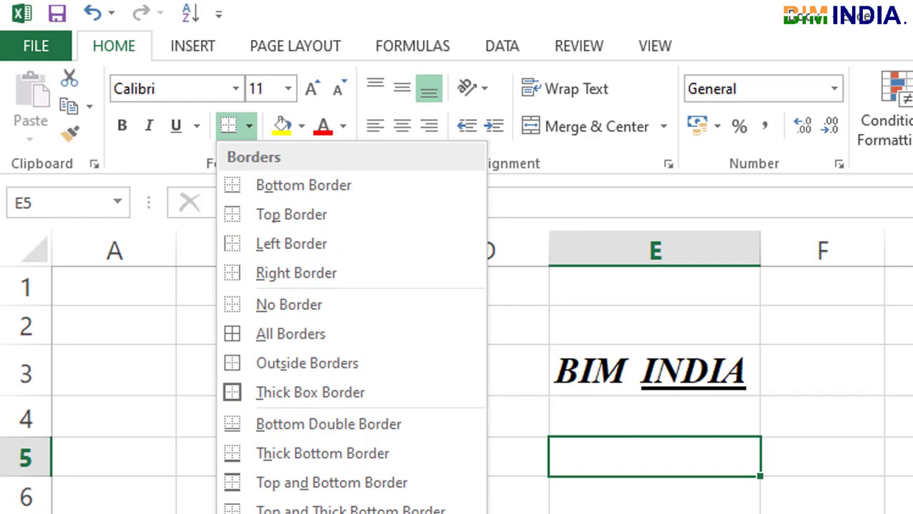
Step: Apply All Borders to the range A1:N33
{"action": "key", "text": "Escape"}
{"action": "scroll", "coordinate": [562, 512], "scroll_direction": "down", "scroll_amount": 1}
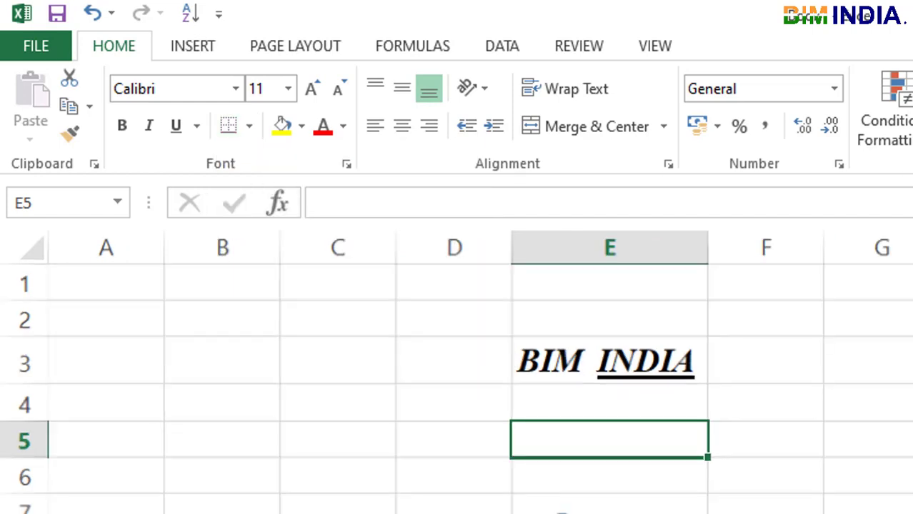
{"action": "scroll", "coordinate": [562, 511], "scroll_direction": "down", "scroll_amount": 2}
{"action": "scroll", "coordinate": [562, 512], "scroll_direction": "down", "scroll_amount": 2}
{"action": "scroll", "coordinate": [563, 511], "scroll_direction": "down", "scroll_amount": 1}
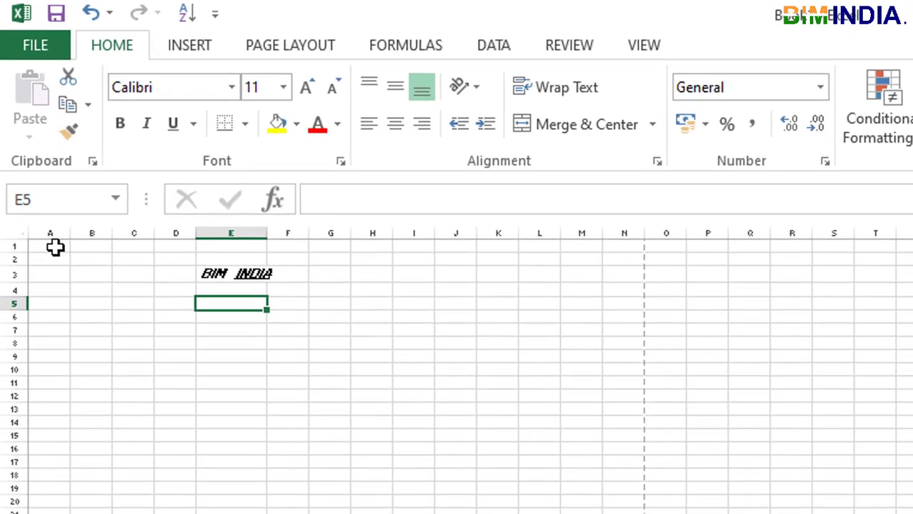
{"action": "left_click_drag", "start_coordinate": [55, 247], "coordinate": [439, 471]}
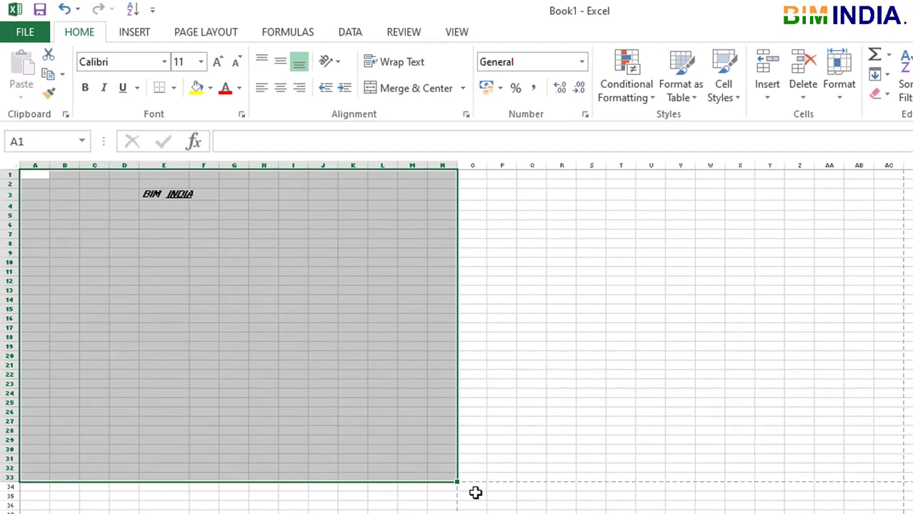
{"action": "scroll", "coordinate": [309, 405], "scroll_direction": "up", "scroll_amount": 2}
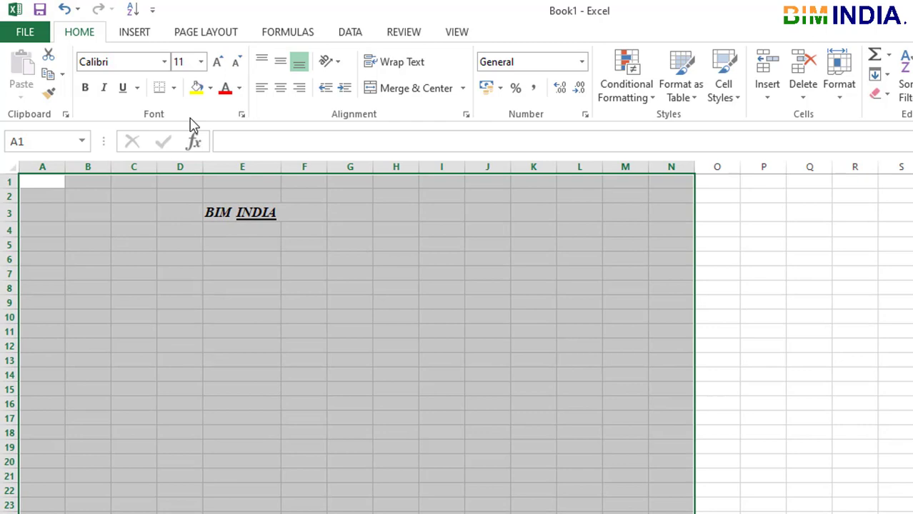
{"action": "scroll", "coordinate": [234, 210], "scroll_direction": "down", "scroll_amount": 2}
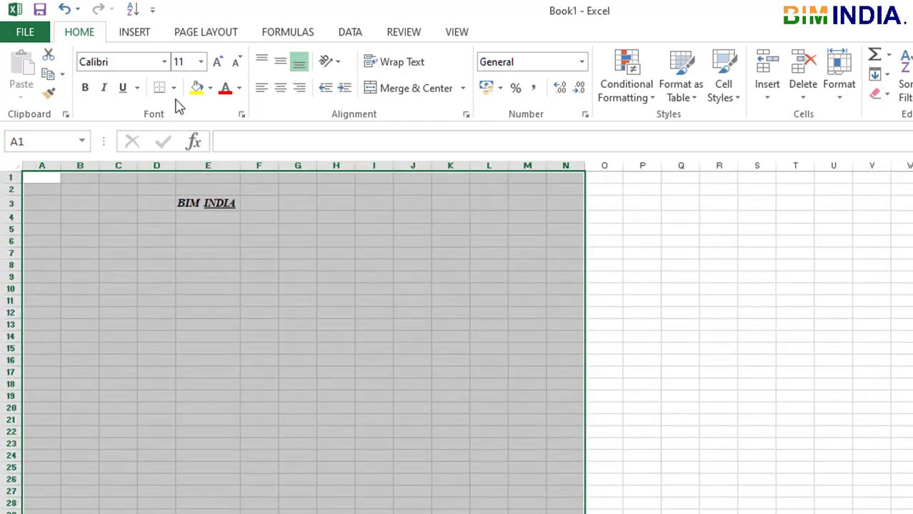
{"action": "left_click", "coordinate": [174, 87]}
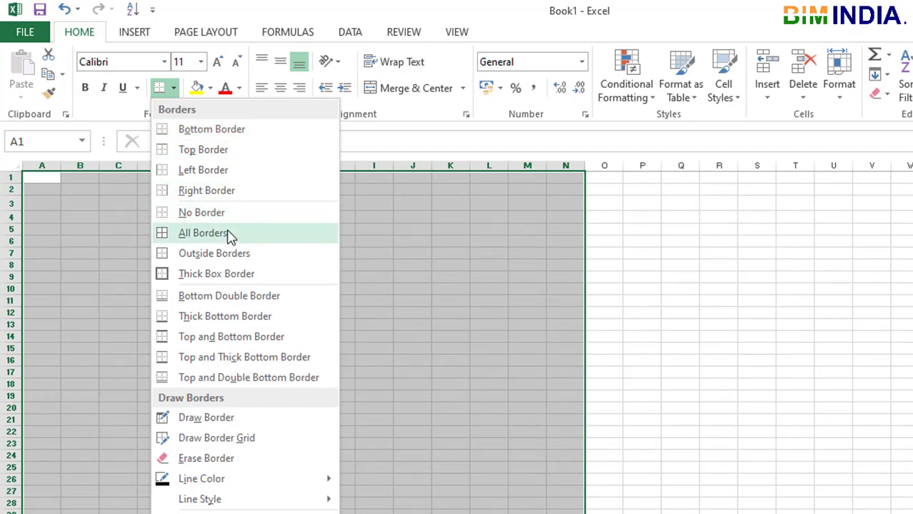
{"action": "left_click", "coordinate": [204, 233]}
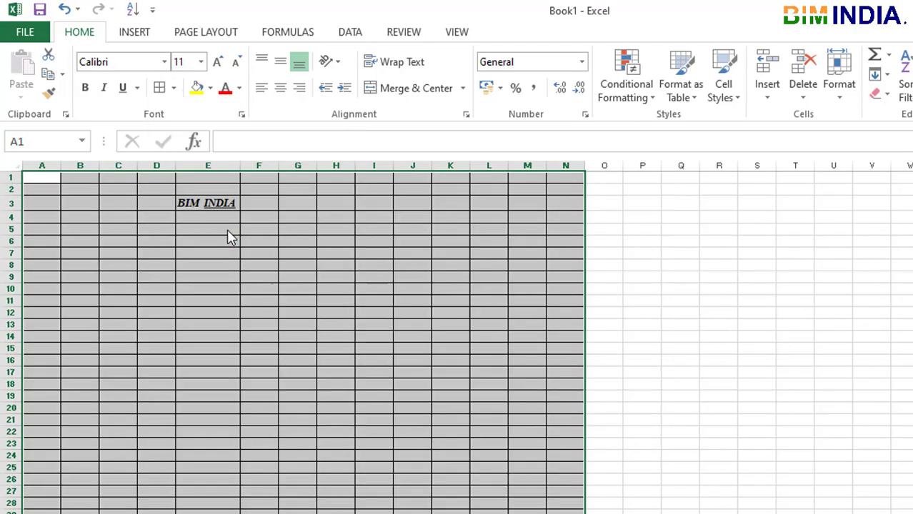
Step: Deselect the range and bring up the border options for E3
{"action": "left_click", "coordinate": [239, 281]}
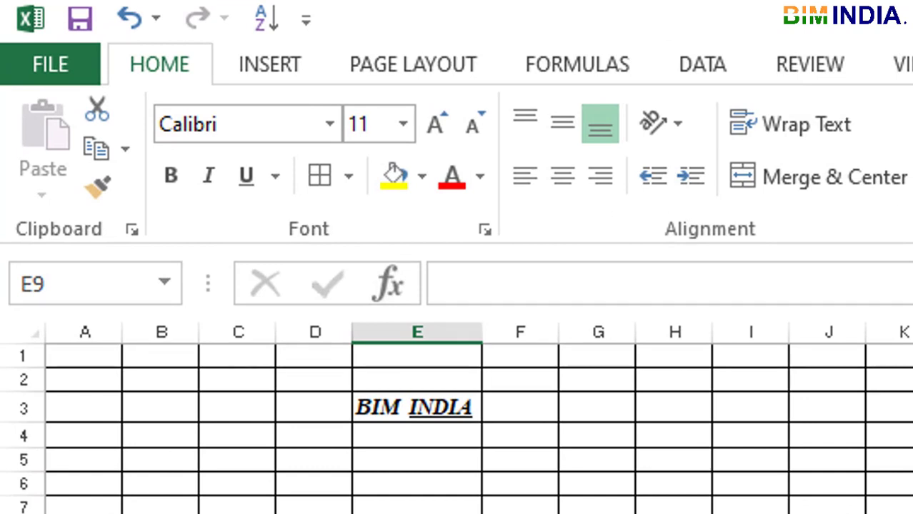
{"action": "scroll", "coordinate": [320, 387], "scroll_direction": "up", "scroll_amount": 4}
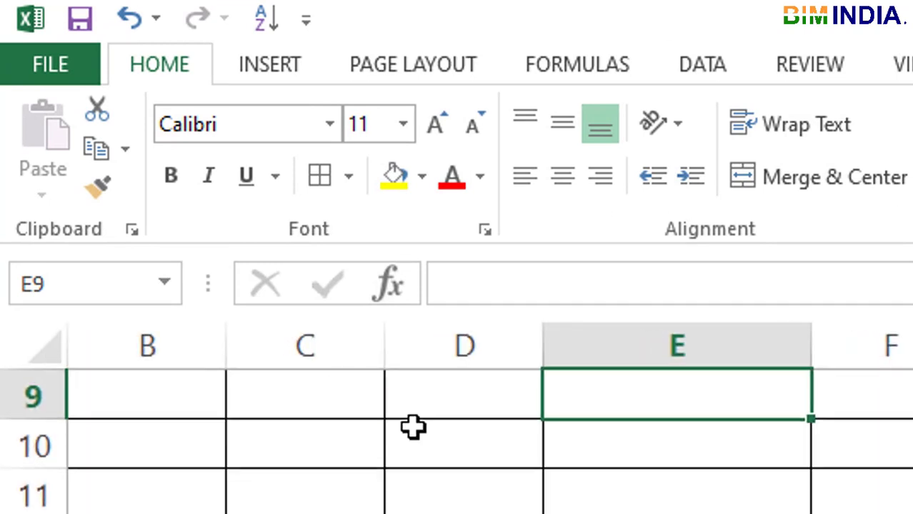
{"action": "scroll", "coordinate": [414, 425], "scroll_direction": "up", "scroll_amount": 5}
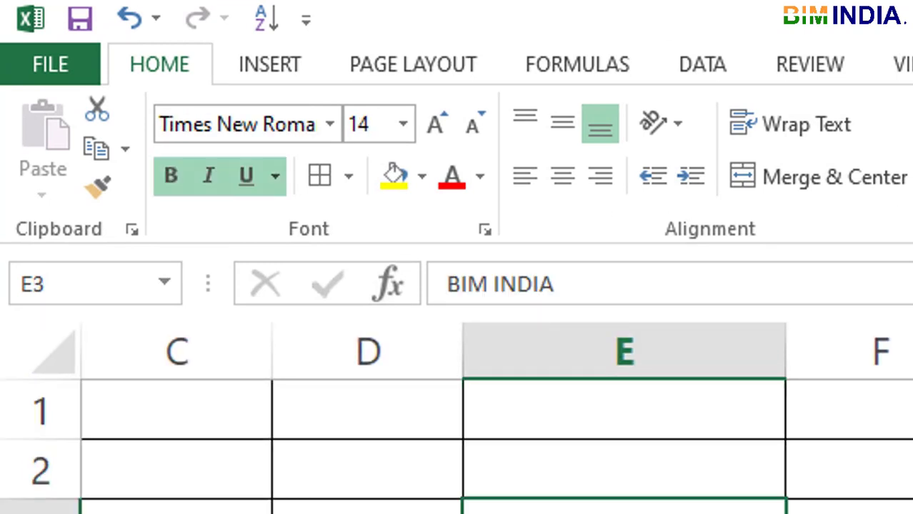
{"action": "left_click", "coordinate": [350, 177]}
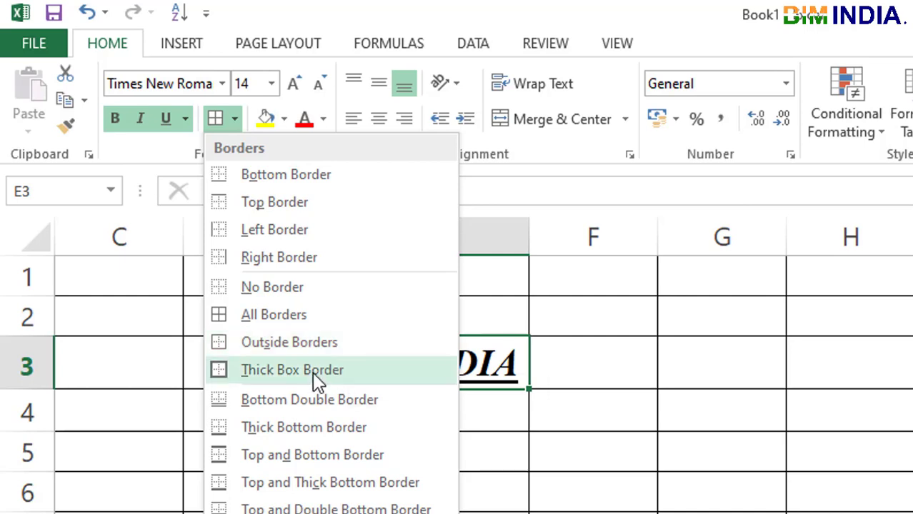
Step: Put a thick box border around cell E3 containing BIM INDIA
{"action": "left_click", "coordinate": [314, 377]}
{"action": "left_click", "coordinate": [448, 439]}
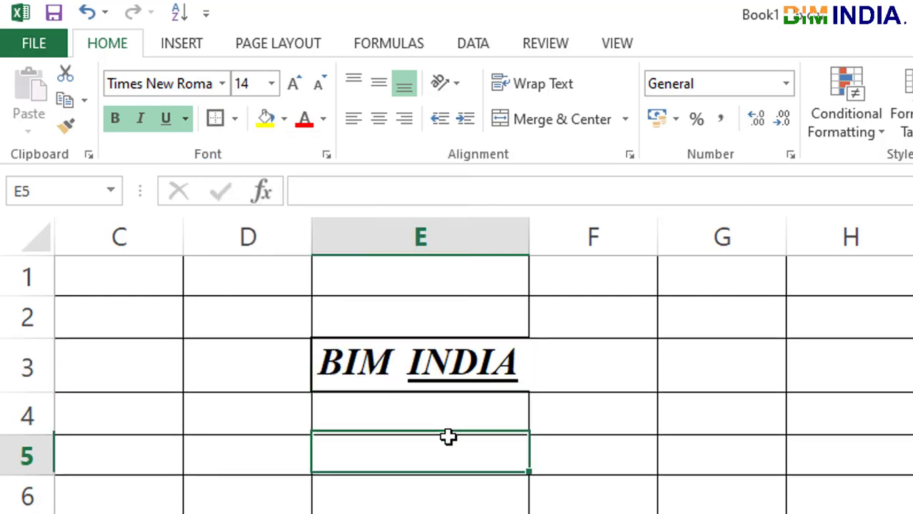
{"action": "left_click", "coordinate": [442, 367]}
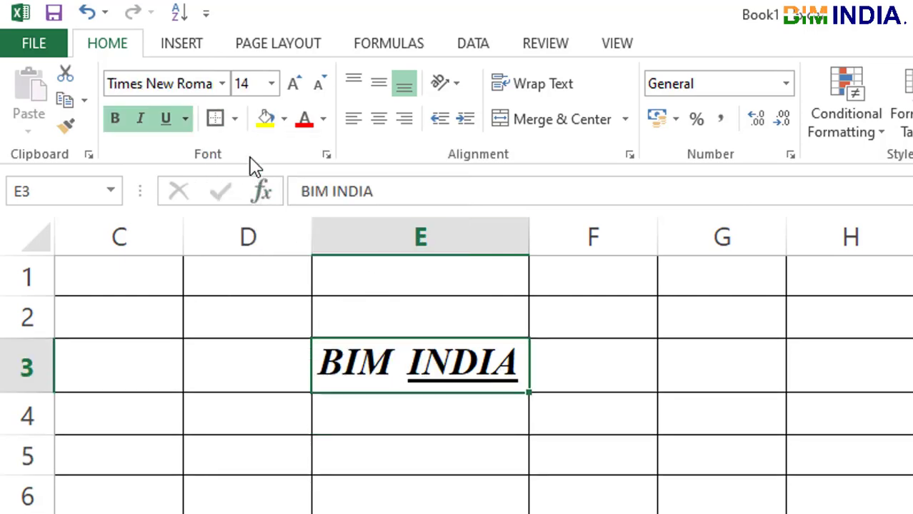
{"action": "left_click", "coordinate": [468, 457]}
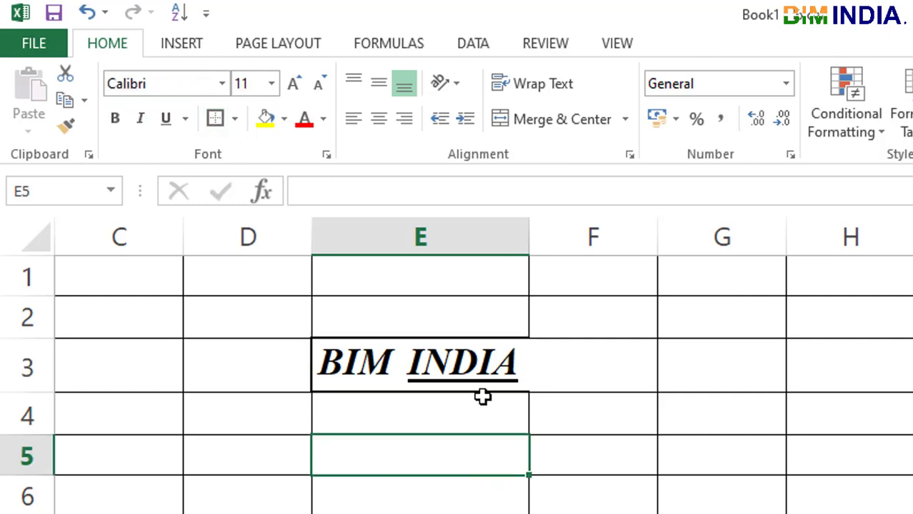
{"action": "left_click", "coordinate": [493, 365]}
Step: Widen column E slightly so the text fits
{"action": "left_click_drag", "start_coordinate": [529, 229], "coordinate": [544, 229]}
{"action": "left_click", "coordinate": [467, 489]}
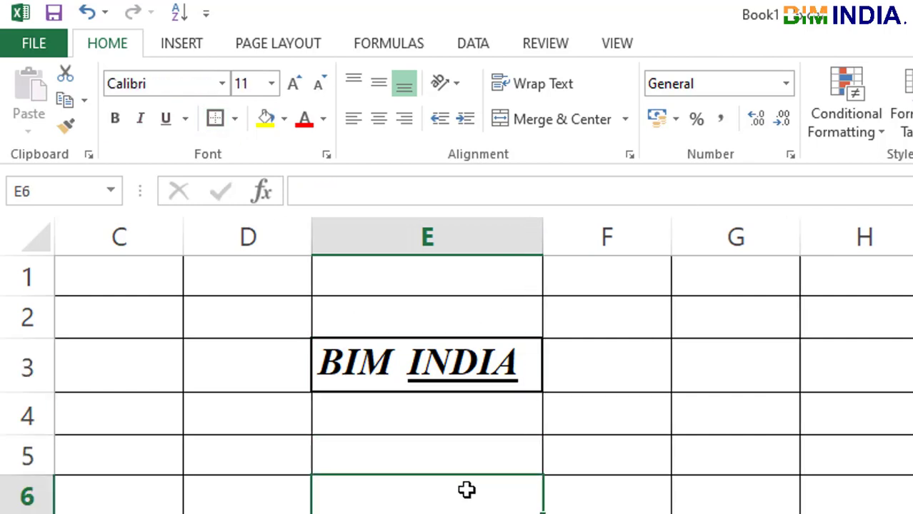
{"action": "left_click", "coordinate": [449, 346]}
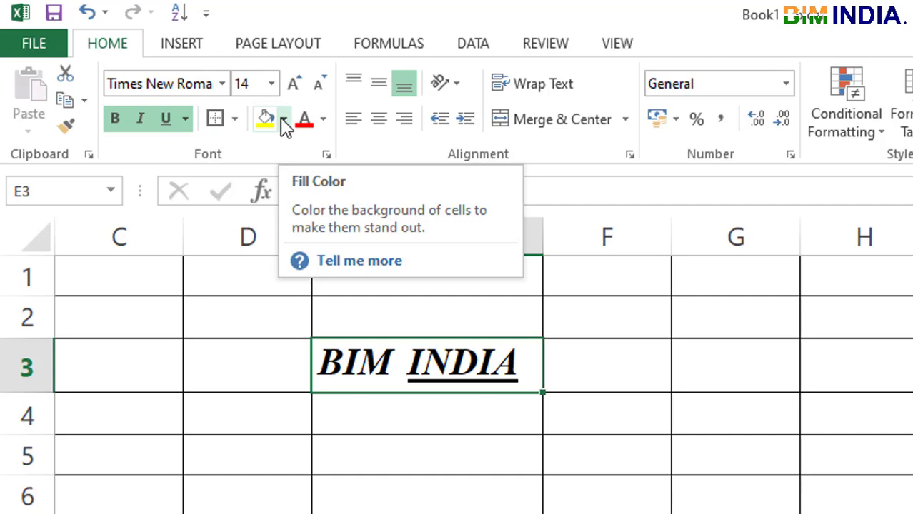
Step: Try a blue background fill on cell E3
{"action": "left_click", "coordinate": [284, 128]}
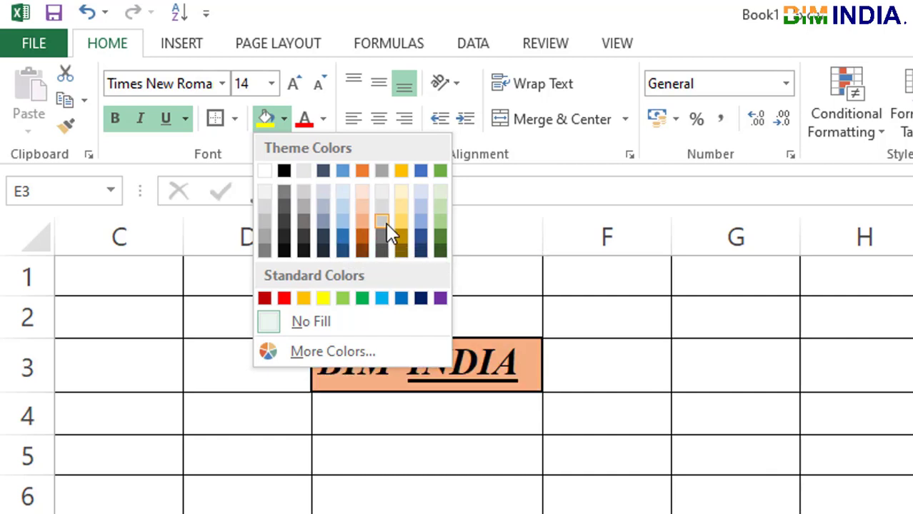
{"action": "left_click", "coordinate": [422, 228]}
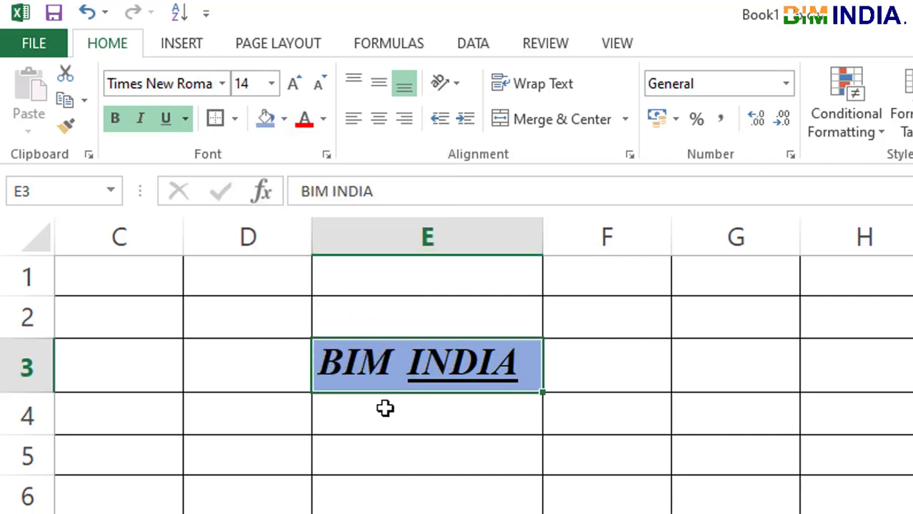
{"action": "left_click", "coordinate": [386, 425]}
{"action": "left_click", "coordinate": [361, 373]}
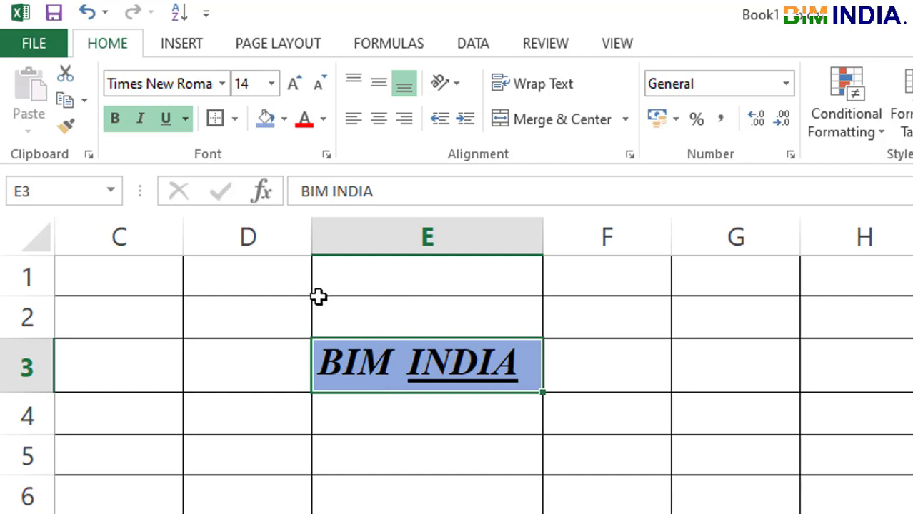
Step: Change E3's fill to grey (White, Background 1, Darker 25%), leaving the text black
{"action": "left_click", "coordinate": [288, 115]}
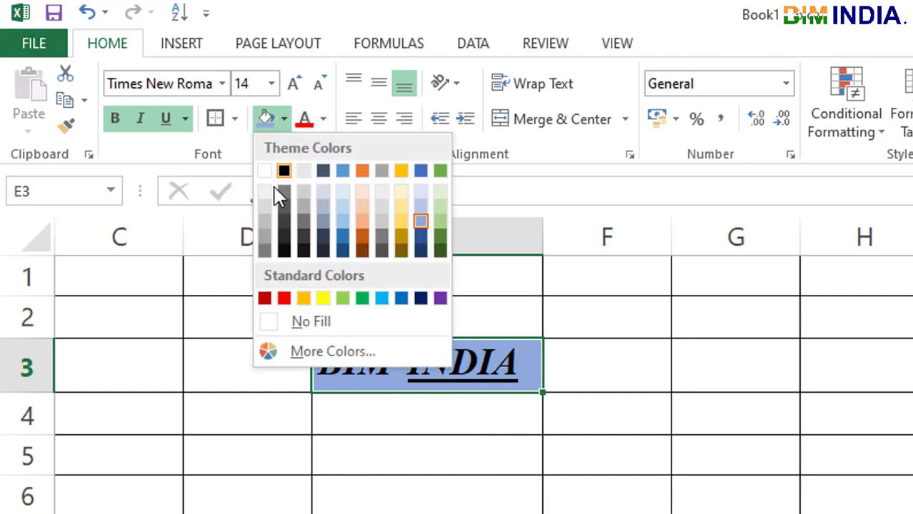
{"action": "left_click", "coordinate": [264, 222]}
{"action": "left_click", "coordinate": [398, 400]}
{"action": "left_click", "coordinate": [396, 366]}
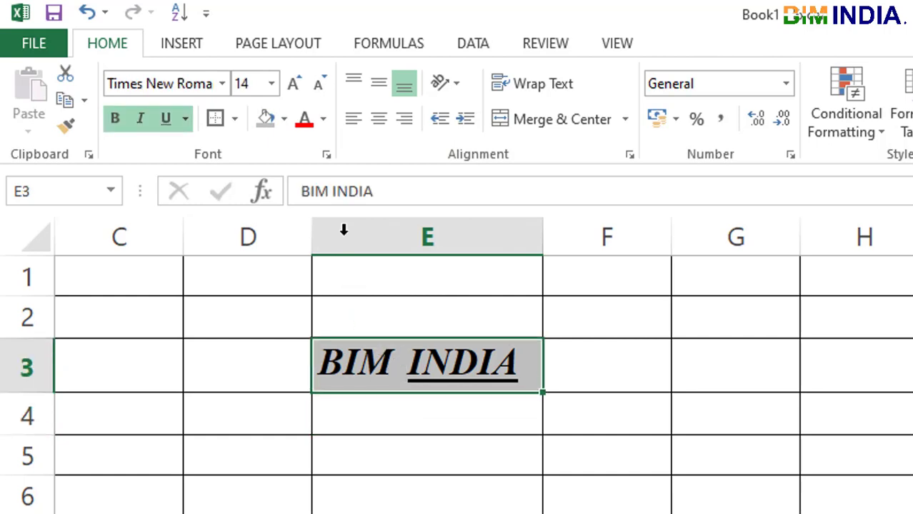
{"action": "left_click", "coordinate": [324, 120]}
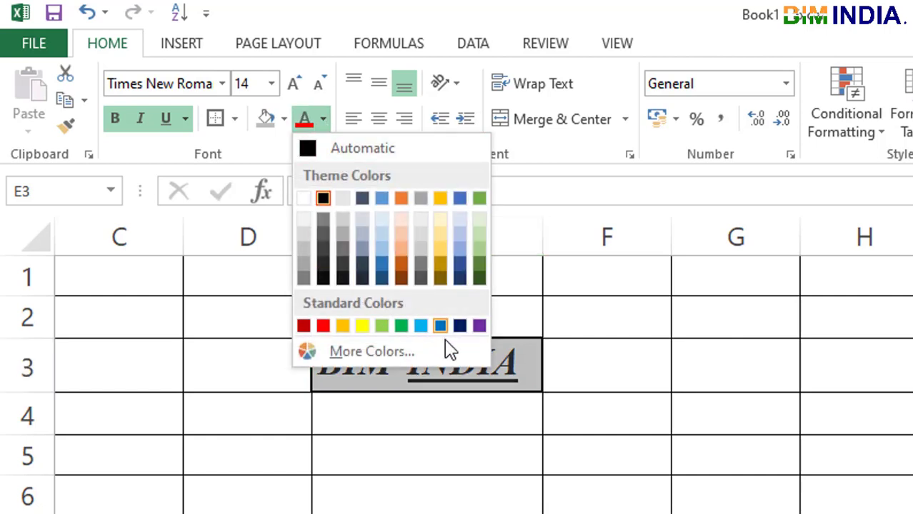
{"action": "left_click", "coordinate": [479, 369]}
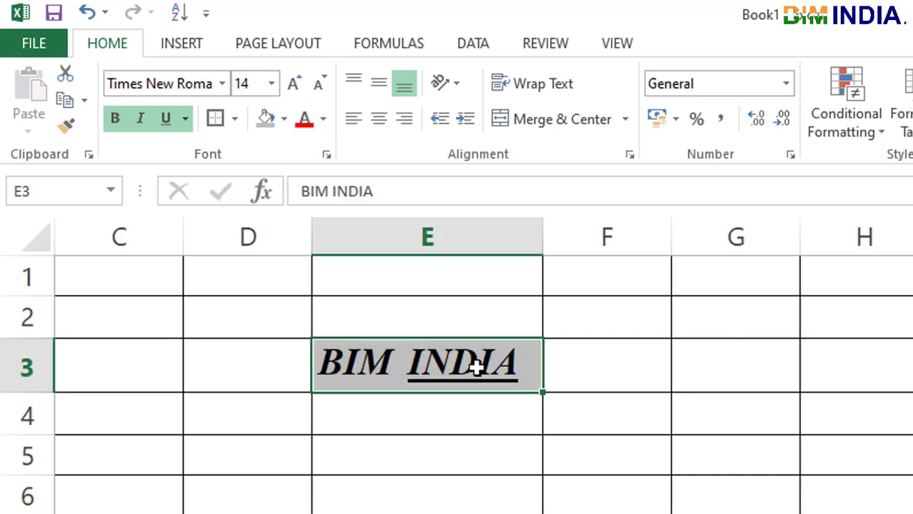
Step: Copy the formatted BIM INDIA cell from E3 and paste it into G3
{"action": "key", "text": "ctrl+c"}
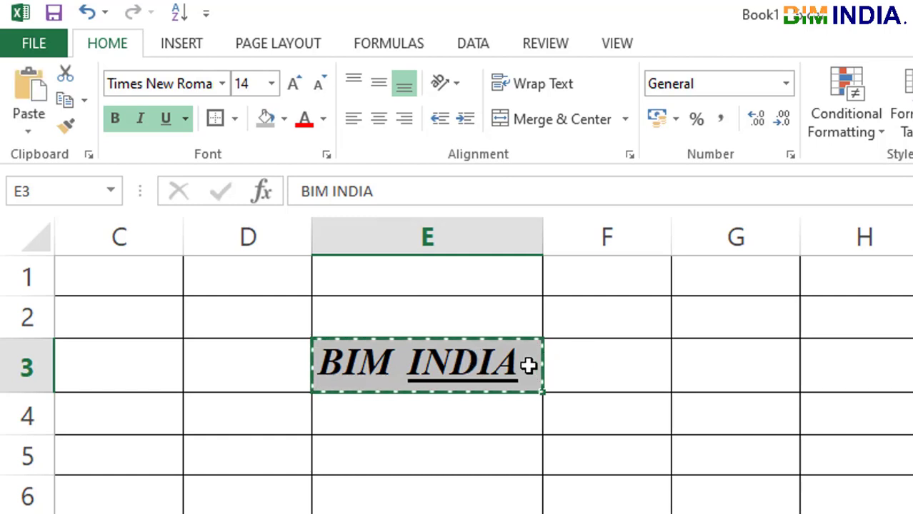
{"action": "left_click", "coordinate": [723, 368], "text": "ctrl"}
{"action": "key", "text": "ctrl+v"}
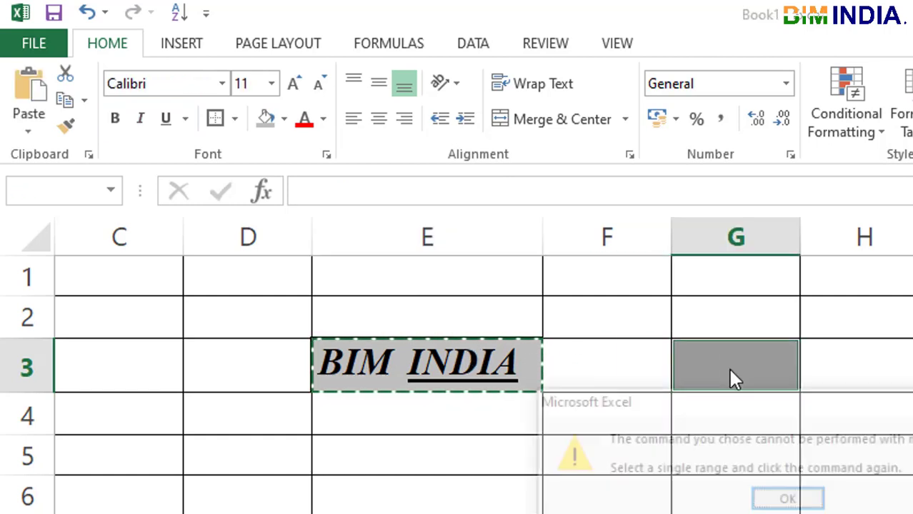
{"action": "left_click", "coordinate": [760, 500]}
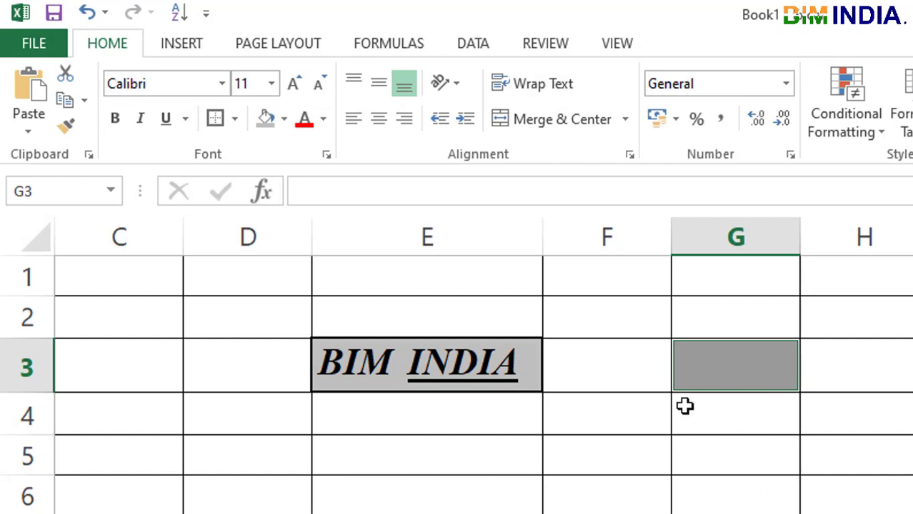
{"action": "left_click", "coordinate": [519, 383]}
{"action": "left_click", "coordinate": [713, 383]}
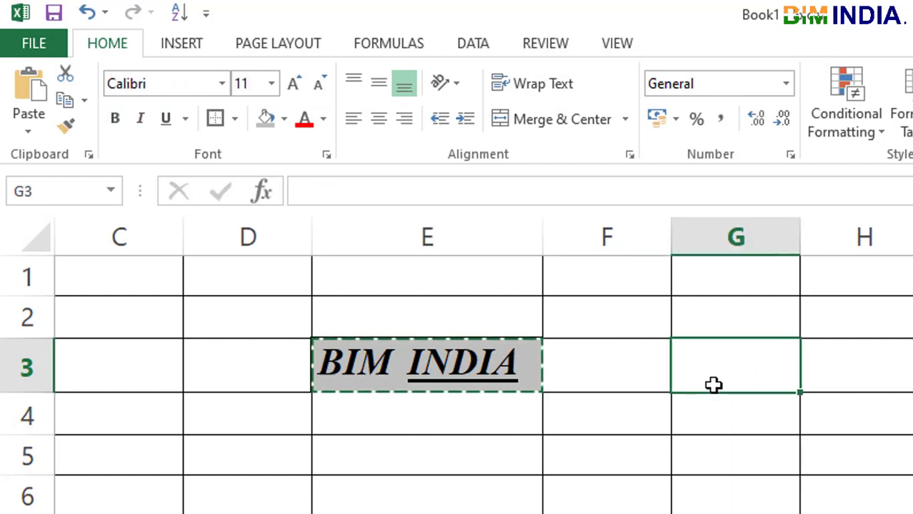
{"action": "key", "text": "Return"}
Step: Autofit column G to fit BIM INDIA
{"action": "left_click", "coordinate": [722, 461]}
{"action": "left_click", "coordinate": [750, 375]}
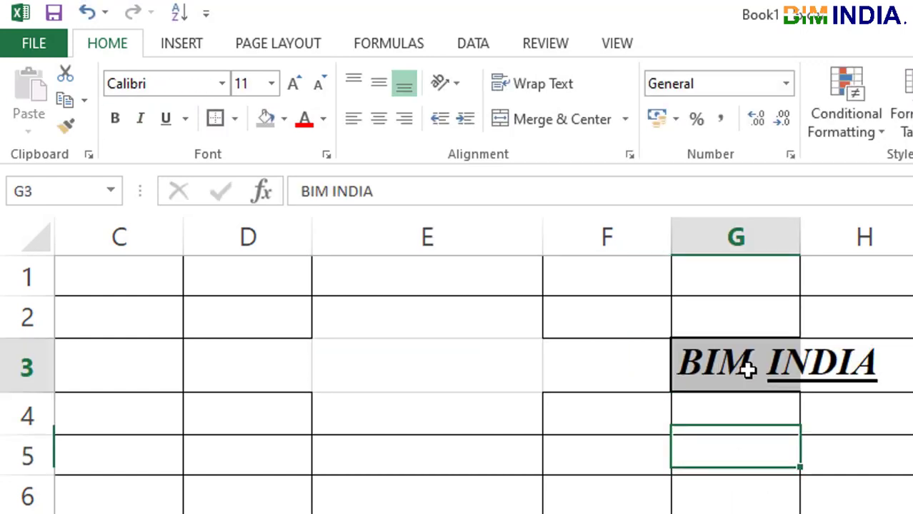
{"action": "double_click", "coordinate": [800, 234]}
{"action": "left_click", "coordinate": [801, 229]}
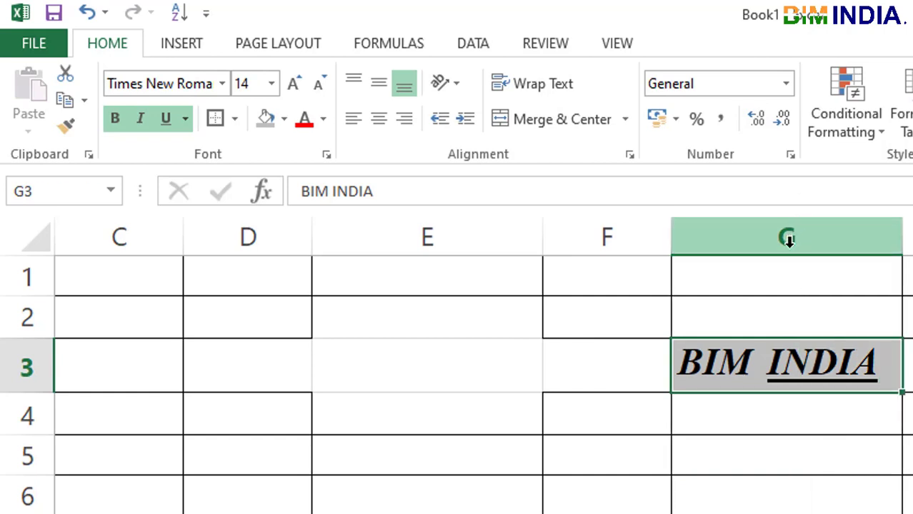
{"action": "left_click", "coordinate": [437, 372]}
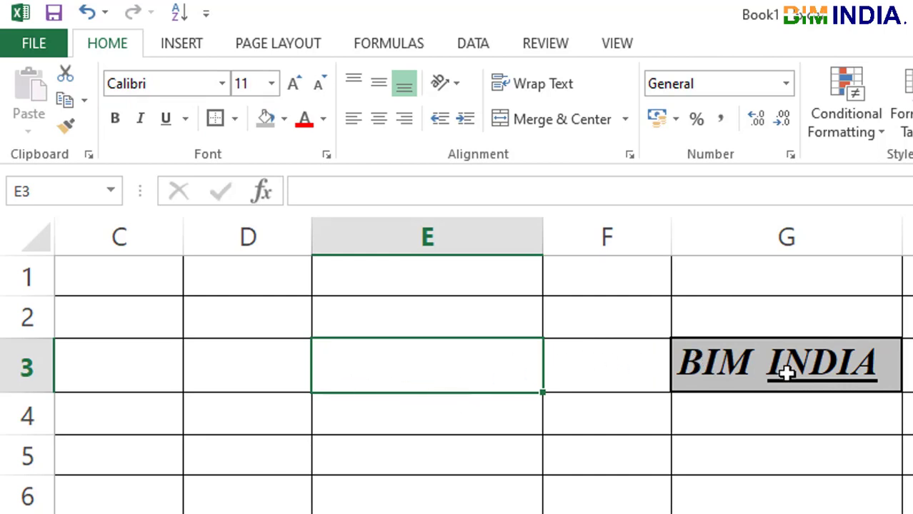
Step: Reapply All Borders to the empty cell E3 to match the grid, then select G3
{"action": "left_click", "coordinate": [511, 467]}
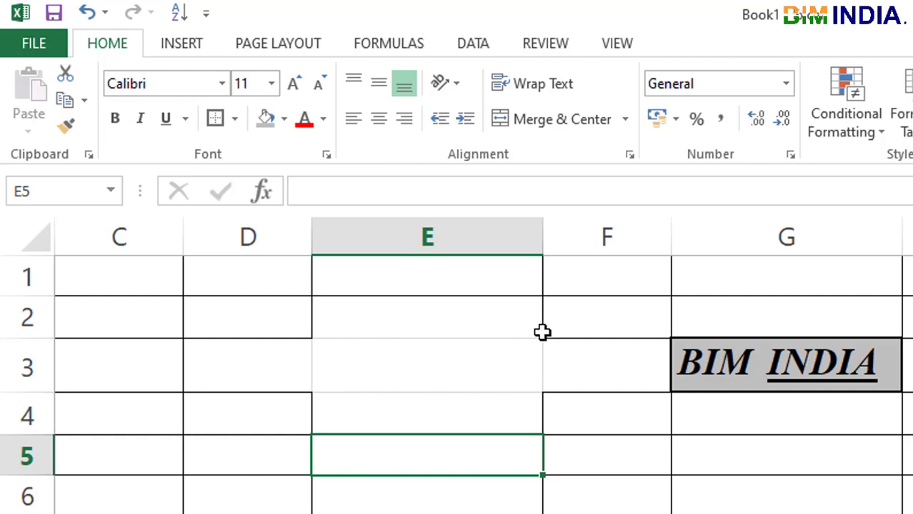
{"action": "left_click", "coordinate": [403, 375]}
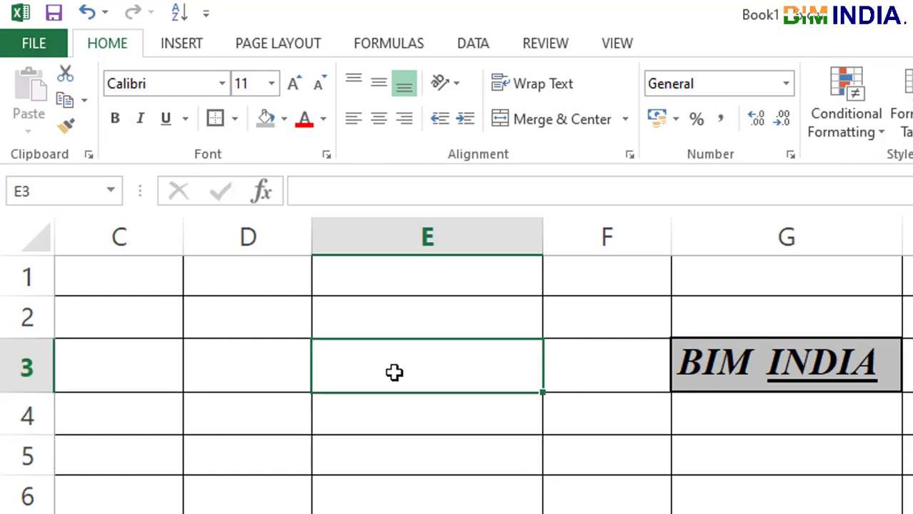
{"action": "left_click", "coordinate": [240, 125]}
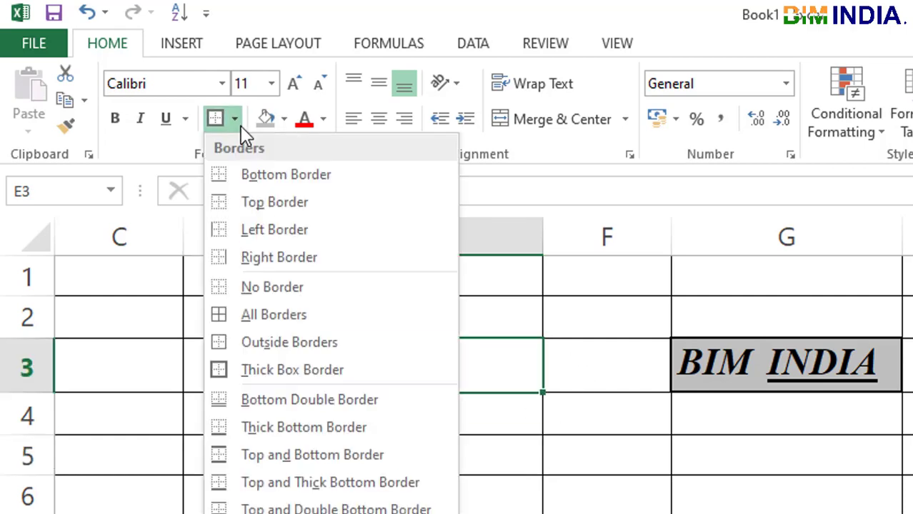
{"action": "left_click", "coordinate": [296, 315]}
{"action": "left_click", "coordinate": [607, 512]}
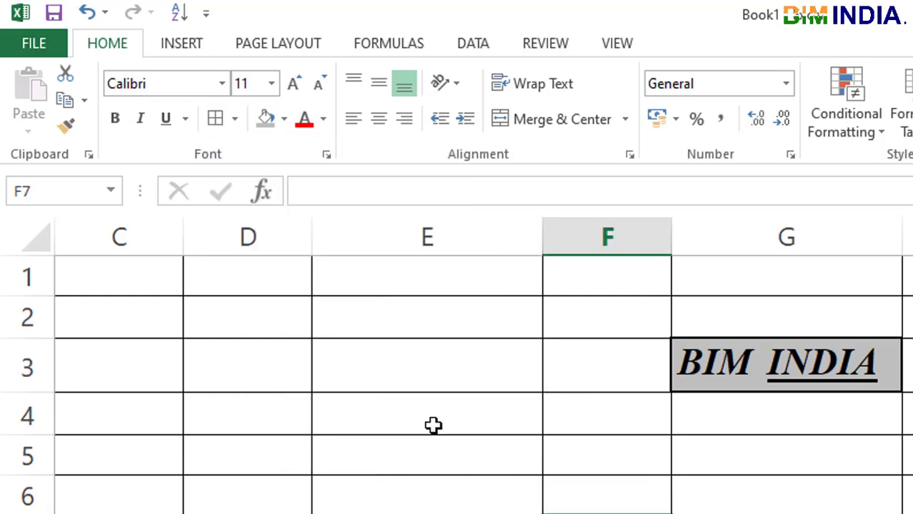
{"action": "left_click", "coordinate": [338, 358]}
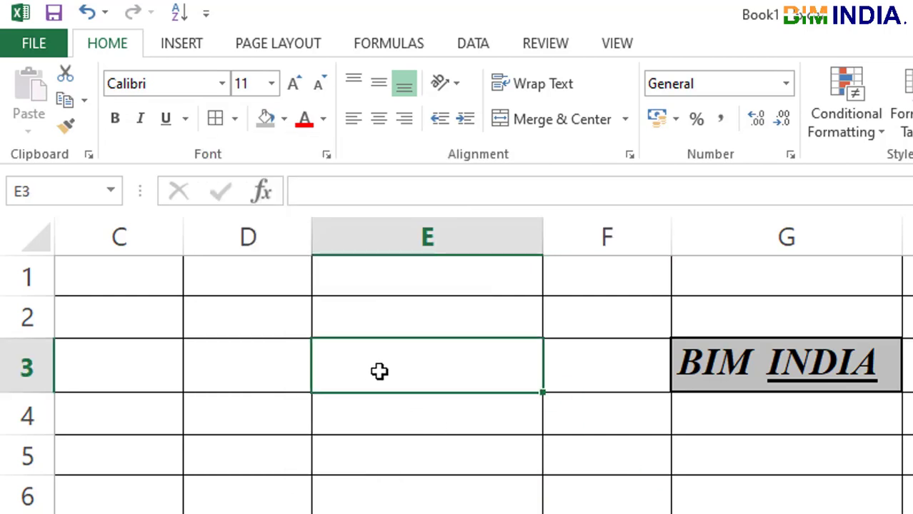
{"action": "left_click", "coordinate": [781, 363]}
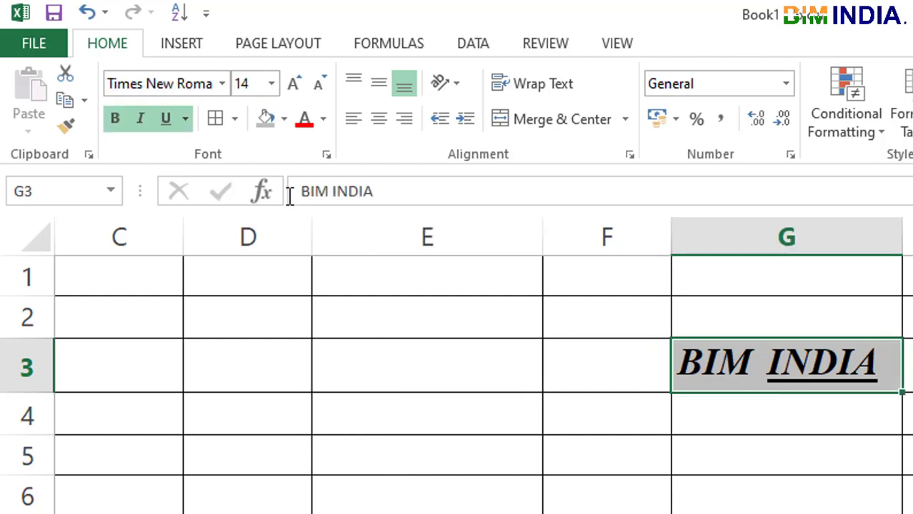
Step: Colour the BIM INDIA text in G3 Red from Standard Colors
{"action": "left_click", "coordinate": [321, 122]}
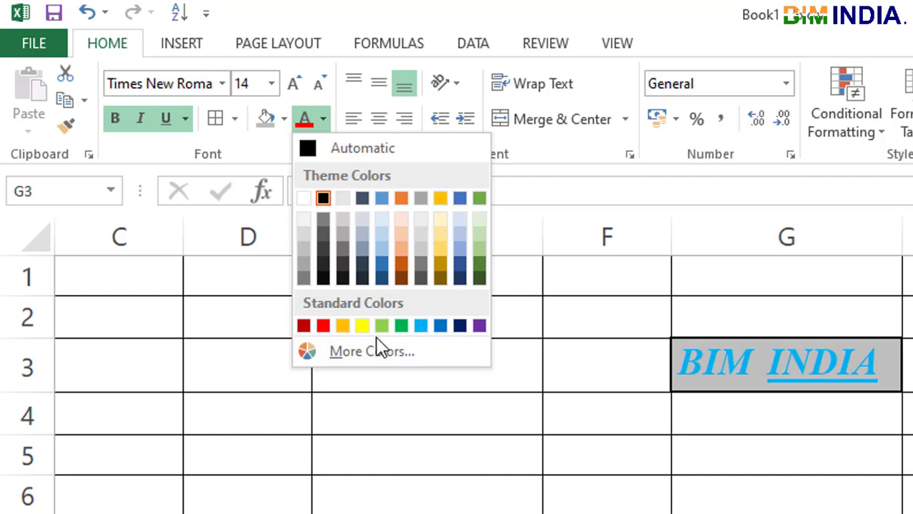
{"action": "left_click", "coordinate": [323, 326]}
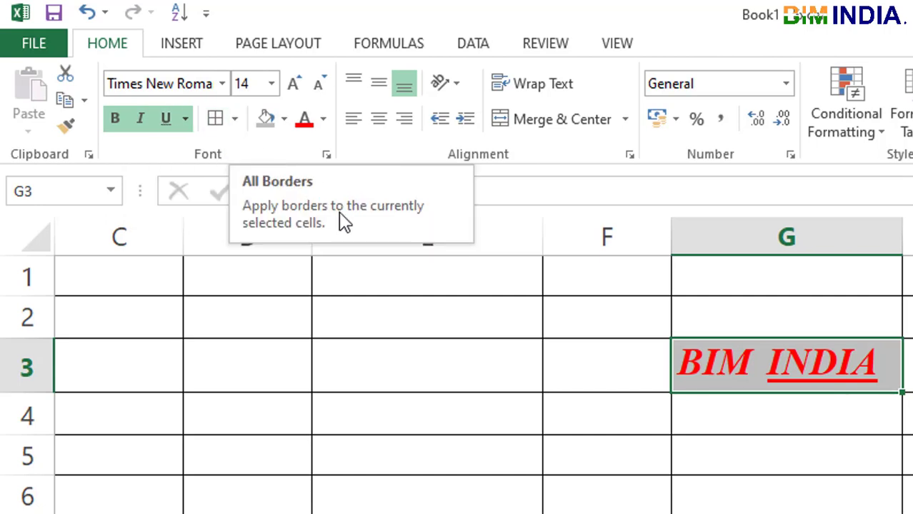
Step: Apply All Borders to G3 and review the fill and font colour palettes unchanged
{"action": "left_click", "coordinate": [234, 119]}
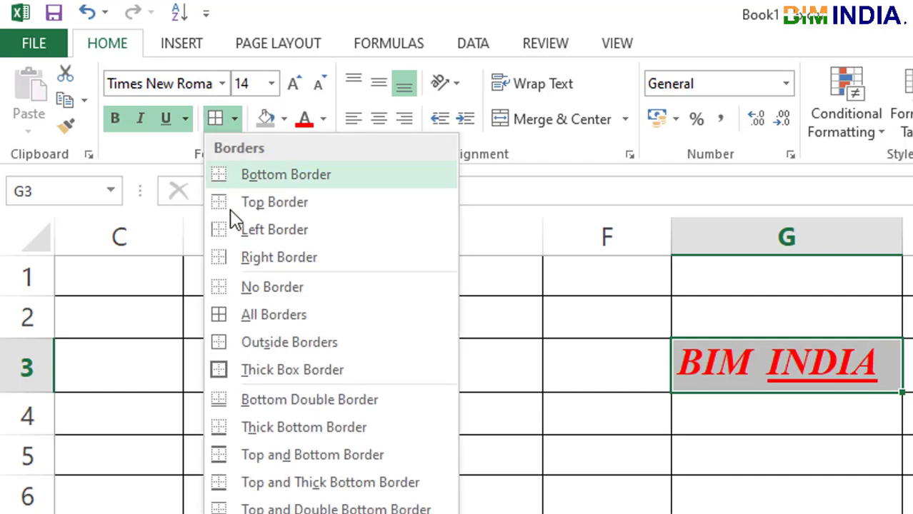
{"action": "left_click", "coordinate": [265, 327]}
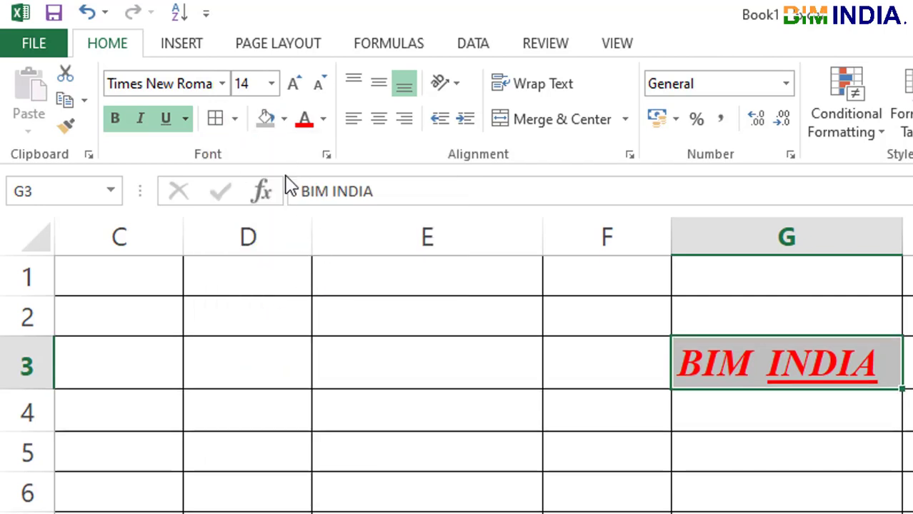
{"action": "left_click", "coordinate": [286, 120]}
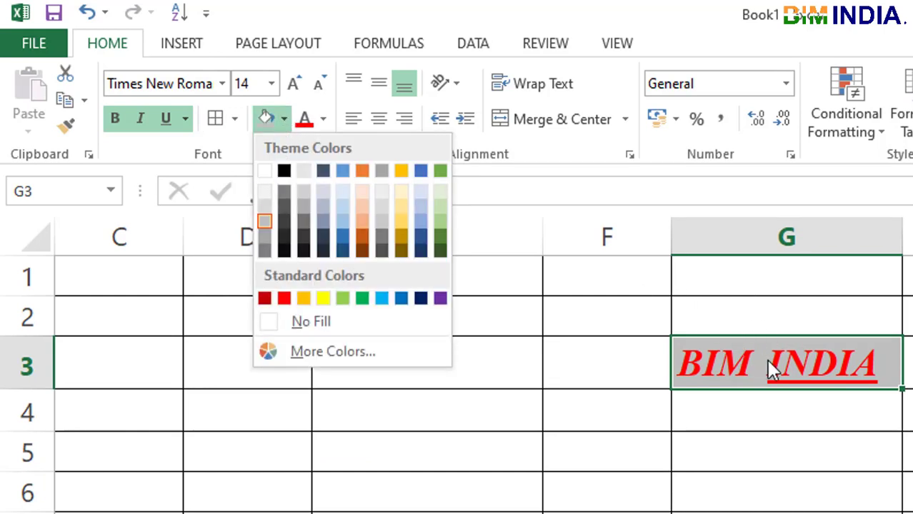
{"action": "key", "text": "Escape"}
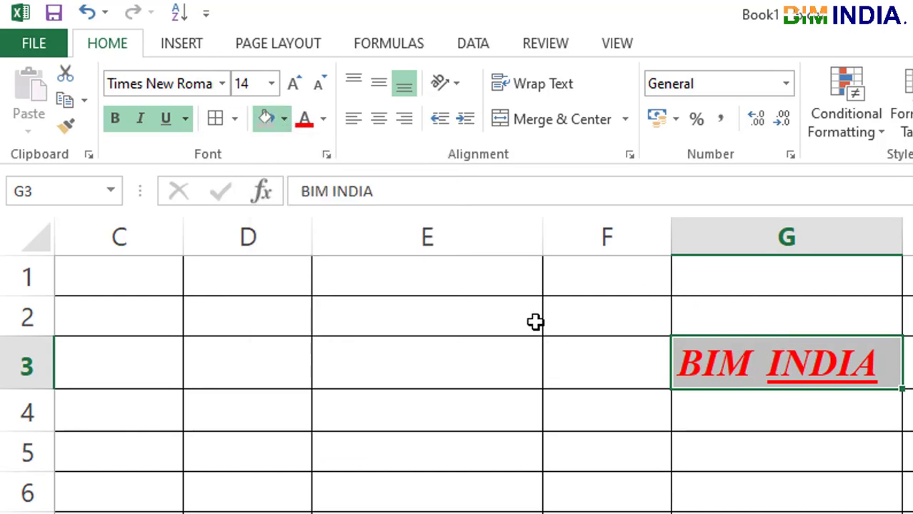
{"action": "left_click", "coordinate": [323, 120]}
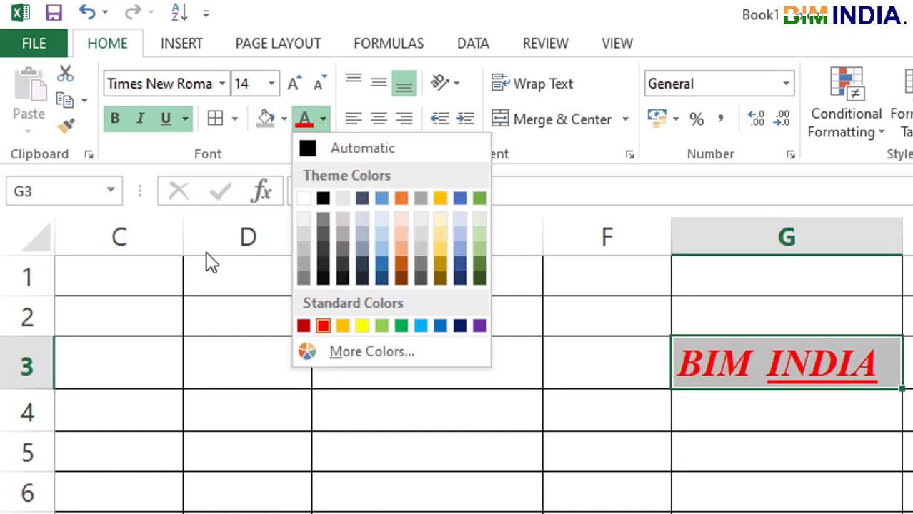
{"action": "key", "text": "Escape"}
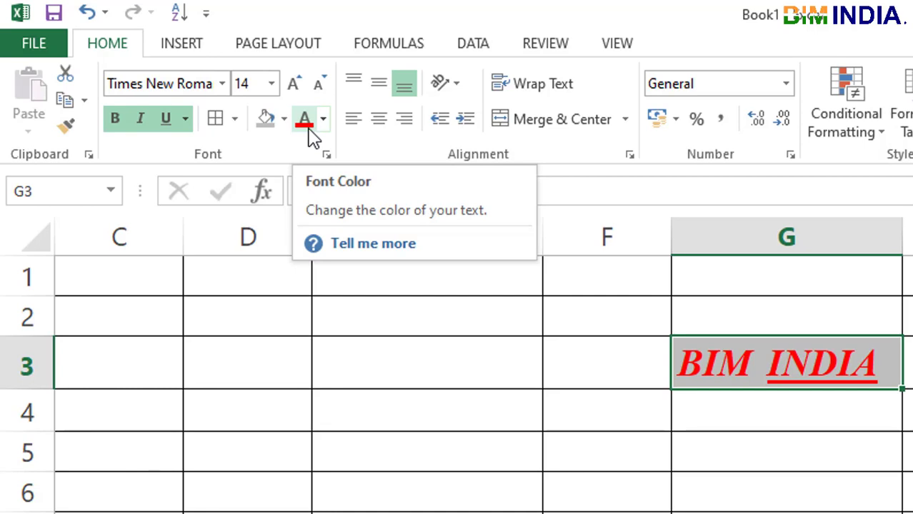
Step: Try light green on the BIM INDIA text, then settle on Yellow
{"action": "left_click", "coordinate": [701, 461]}
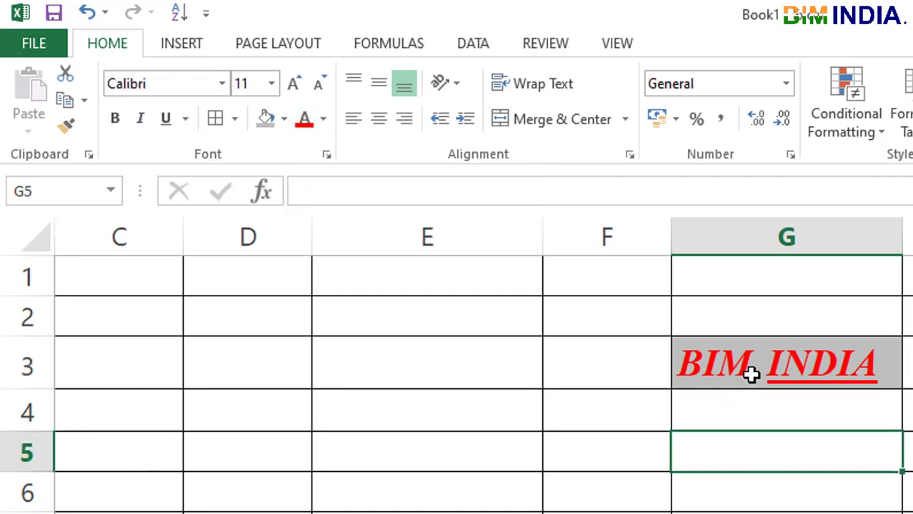
{"action": "left_click", "coordinate": [751, 372]}
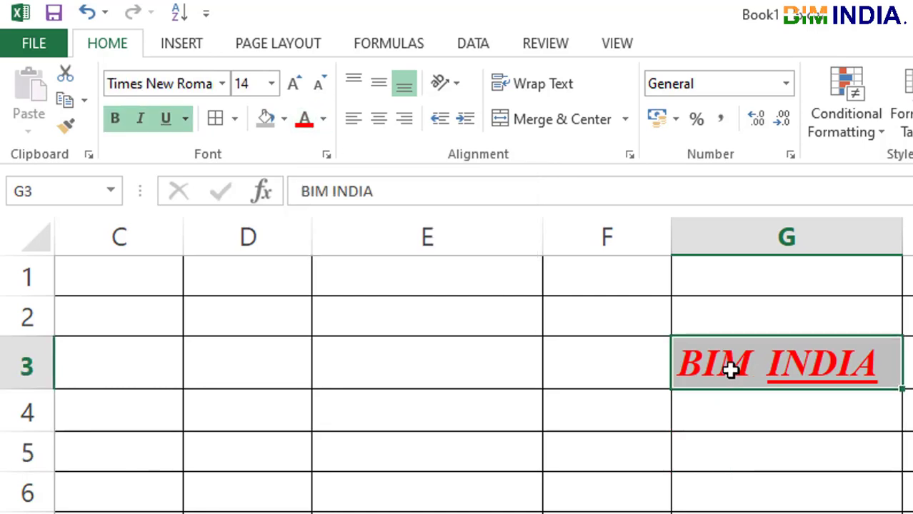
{"action": "left_click", "coordinate": [328, 120]}
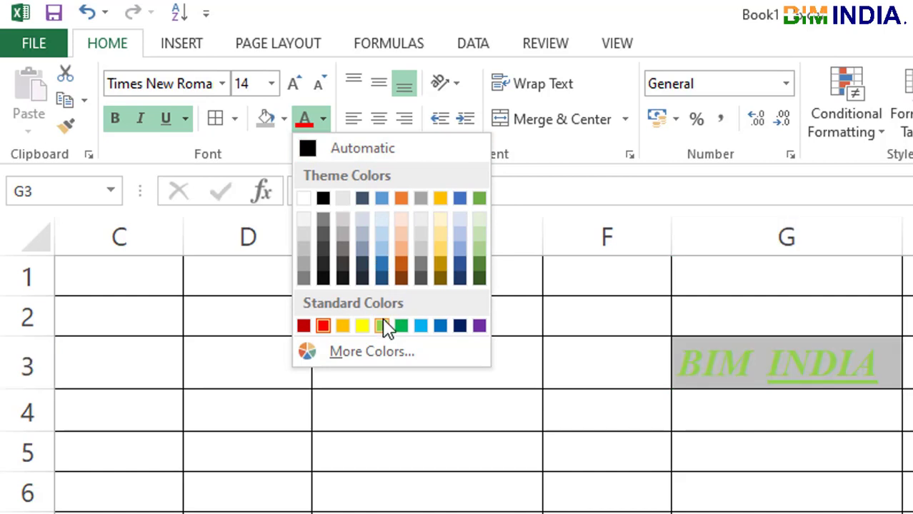
{"action": "left_click", "coordinate": [382, 327]}
{"action": "left_click", "coordinate": [323, 119]}
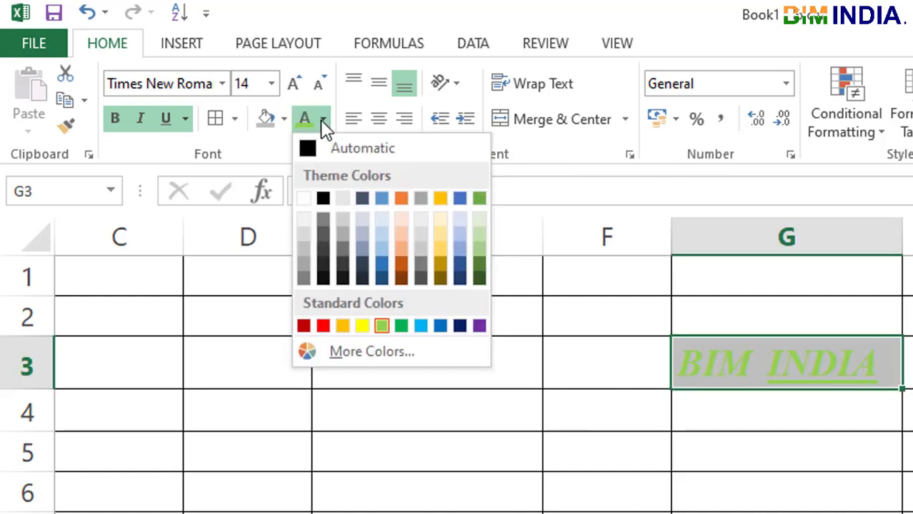
{"action": "left_click", "coordinate": [363, 326]}
{"action": "left_click", "coordinate": [747, 424]}
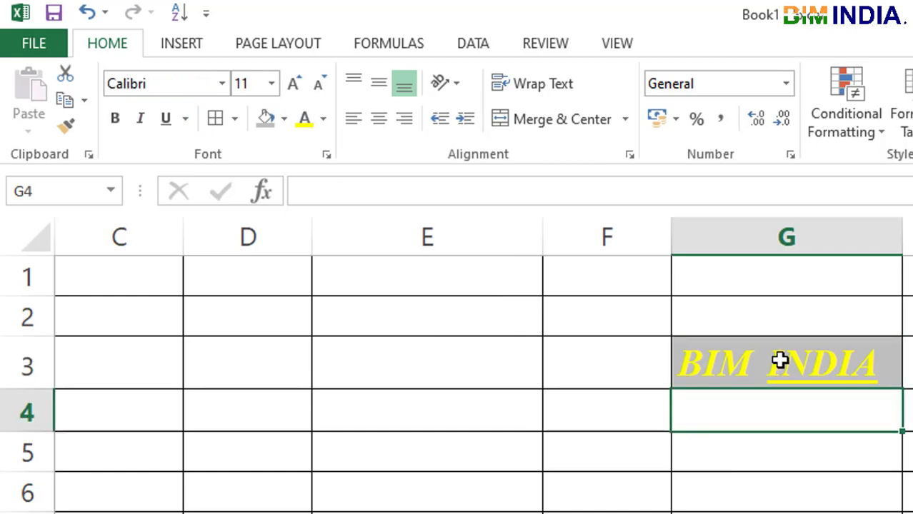